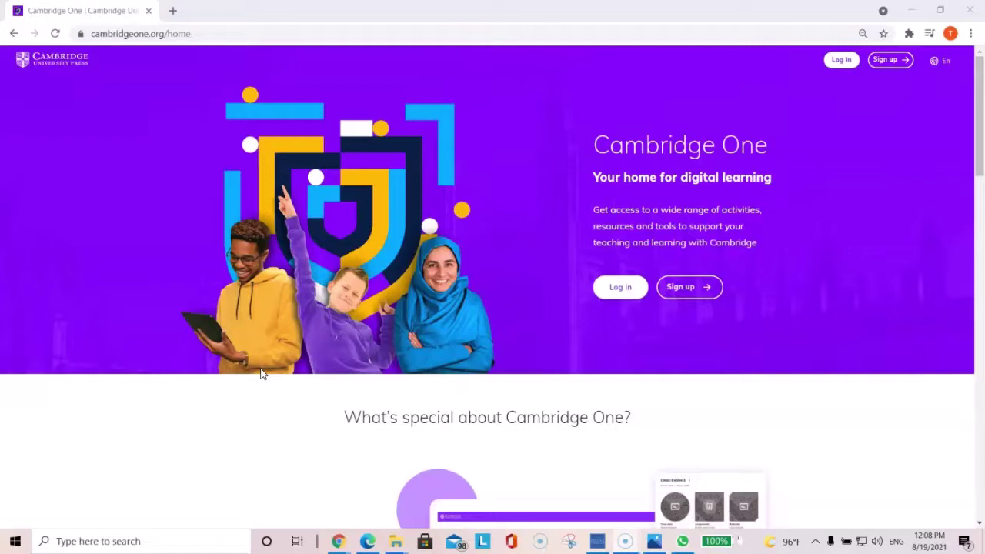
# Step: Begin a new Cambridge One sign-up with the Teacher account type selected
pyautogui.click(161, 50)
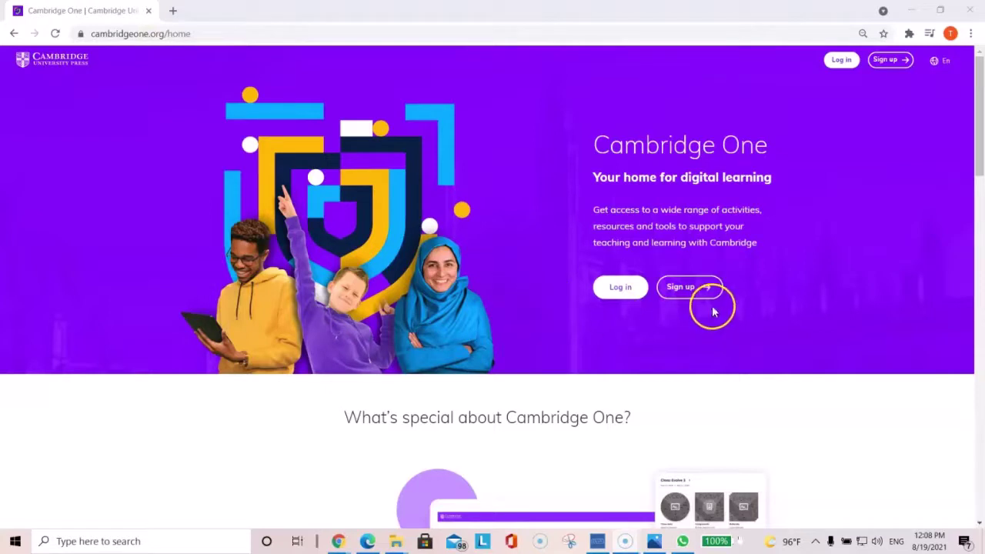
pyautogui.click(693, 290)
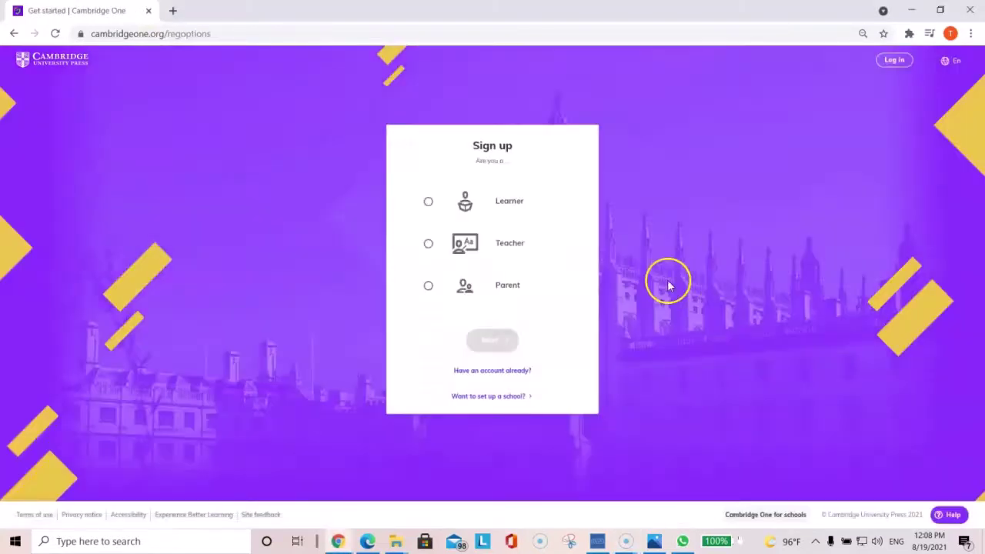
pyautogui.click(512, 247)
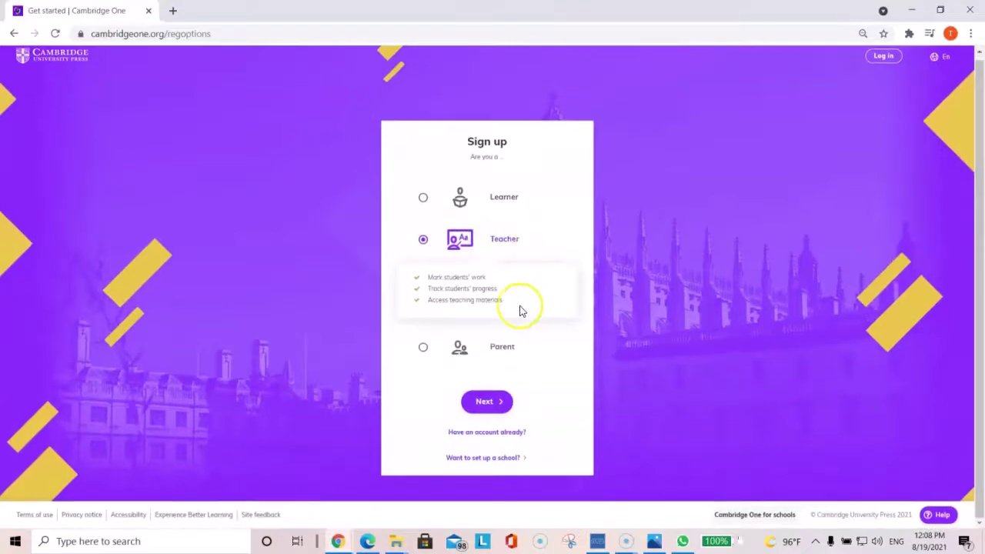
pyautogui.click(485, 405)
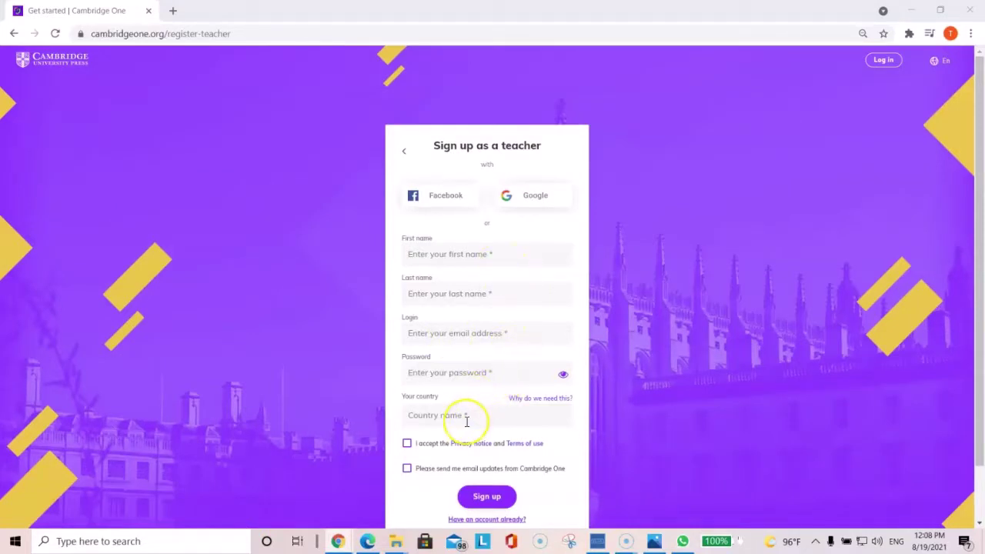
# Step: Submit the teacher sign-up form with name, email, password and country United States
pyautogui.scroll(-1, 467, 418)
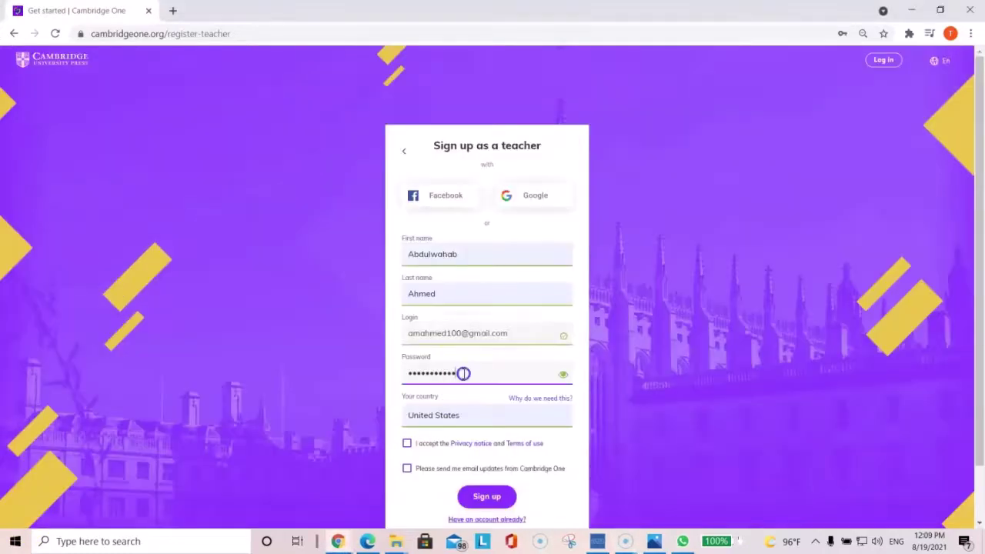
pyautogui.click(464, 373)
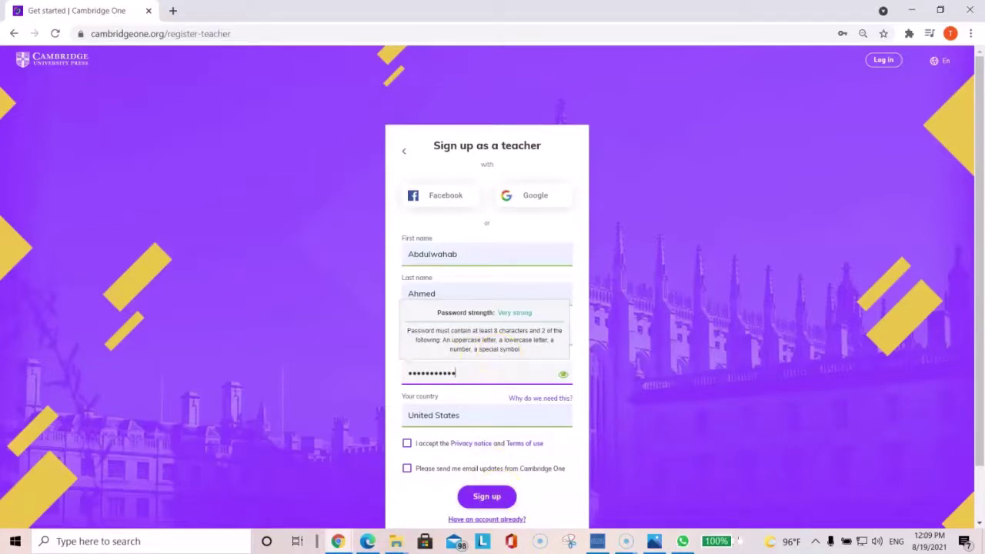
pyautogui.press('Return')
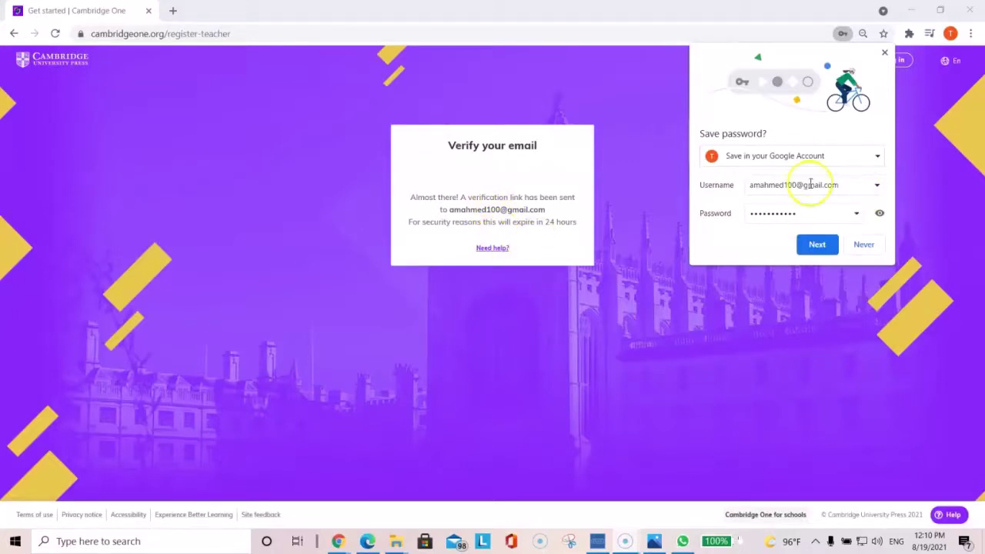
# Step: Dismiss the save-password prompt, go to the log in page, and bring up the Teacher Registration guide
pyautogui.click(884, 53)
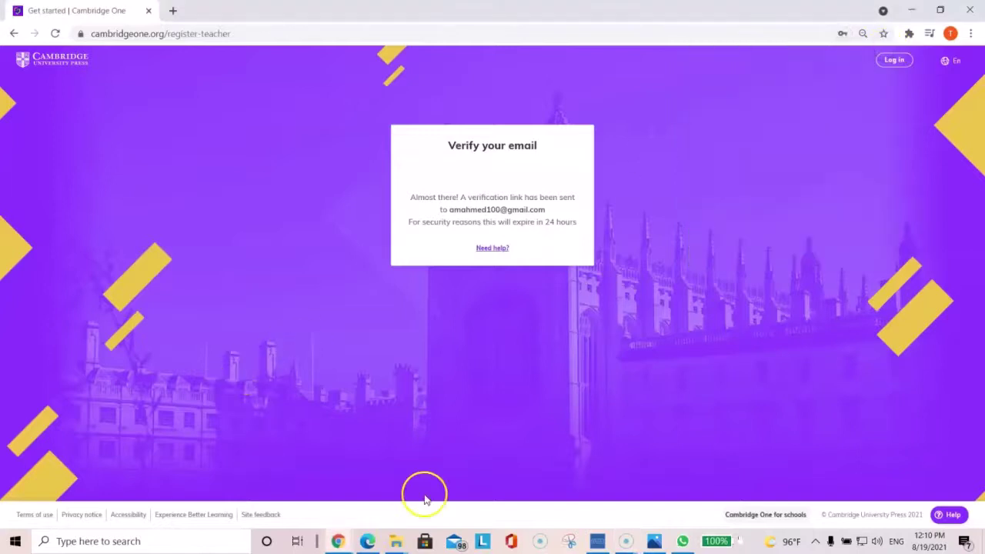
pyautogui.click(889, 60)
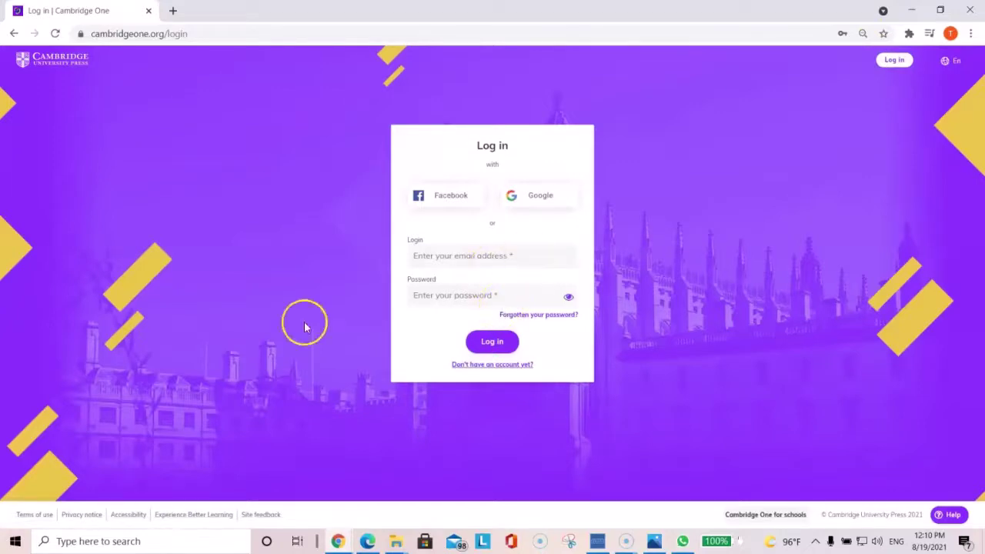
pyautogui.click(93, 541)
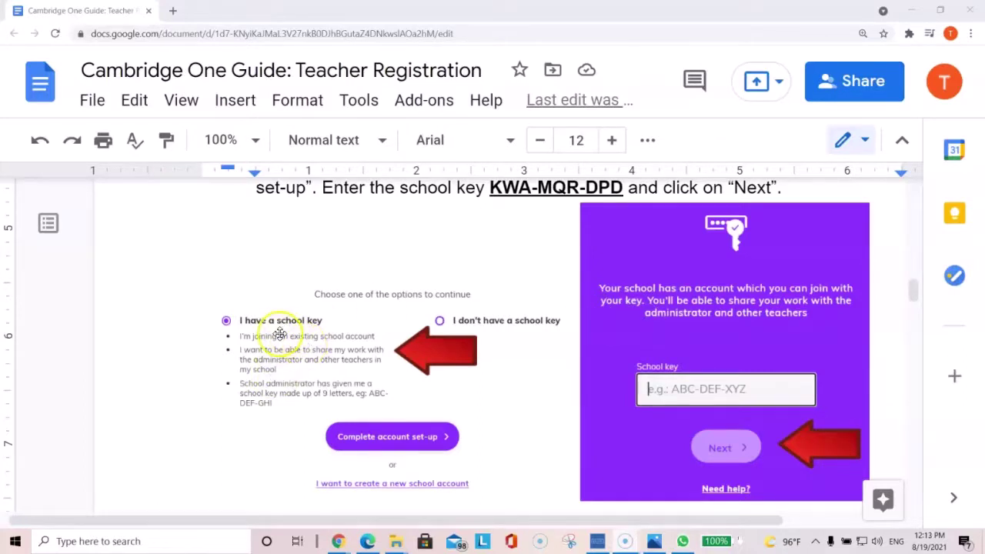
# Step: Copy the school key from step 4 of the guide, then minimize the guide to reveal the dashboard
pyautogui.scroll(2, 498, 214)
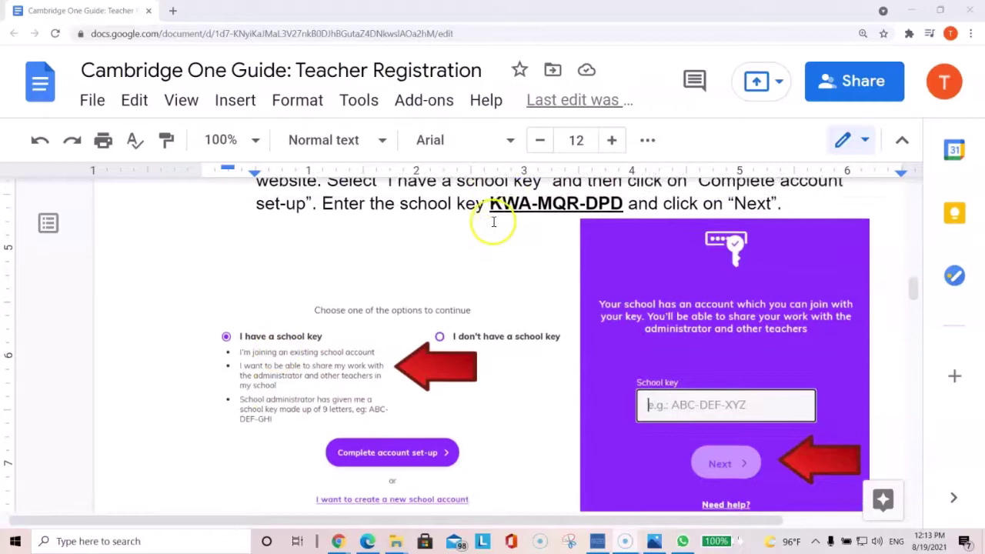
pyautogui.moveTo(490, 252); pyautogui.dragTo(625, 248)
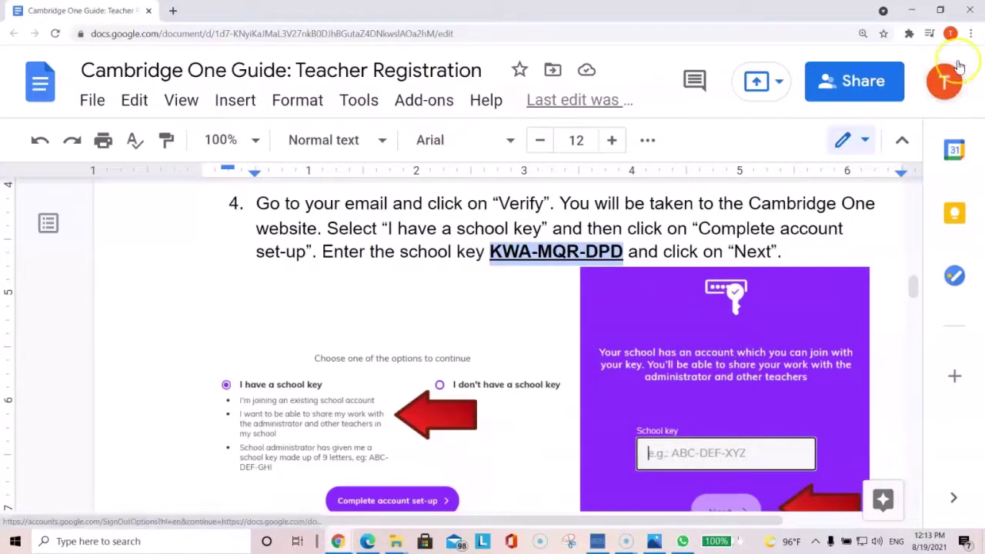
pyautogui.click(916, 9)
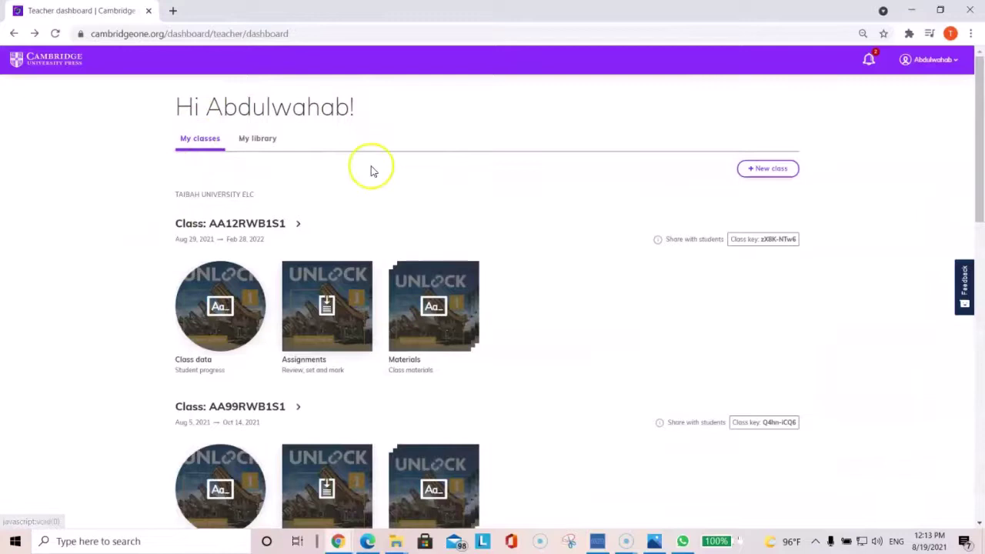
# Step: Create a new class and replace the trial name 'Demo Class L&' with the code AA99LSB1S1
pyautogui.click(754, 170)
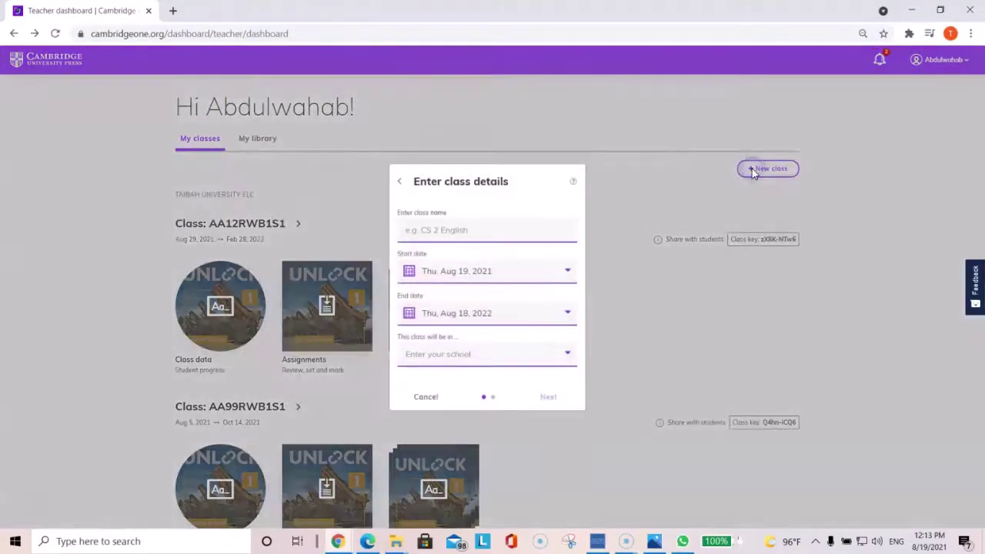
pyautogui.click(446, 229)
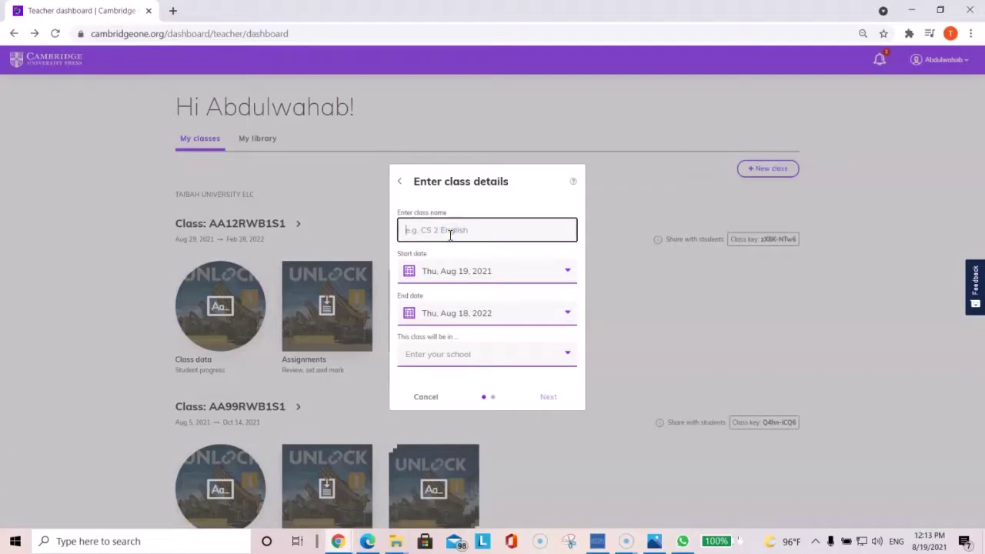
pyautogui.write('Demo Class L&')
pyautogui.press('BackSpace')
pyautogui.press('BackSpace')
pyautogui.press('BackSpace')
pyautogui.press('BackSpace')
pyautogui.press('BackSpace')
pyautogui.press('BackSpace')
pyautogui.press('BackSpace')
pyautogui.press('BackSpace')
pyautogui.press('BackSpace')
pyautogui.press('BackSpace')
pyautogui.press('BackSpace')
pyautogui.press('BackSpace')
pyautogui.press('BackSpace')
pyautogui.press('BackSpace')
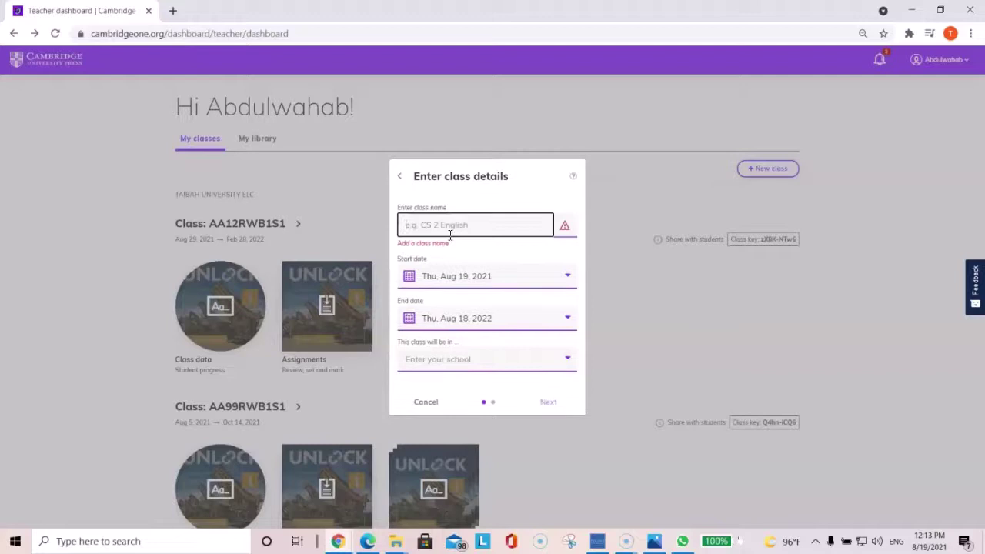
pyautogui.click(225, 230)
pyautogui.write('AA')
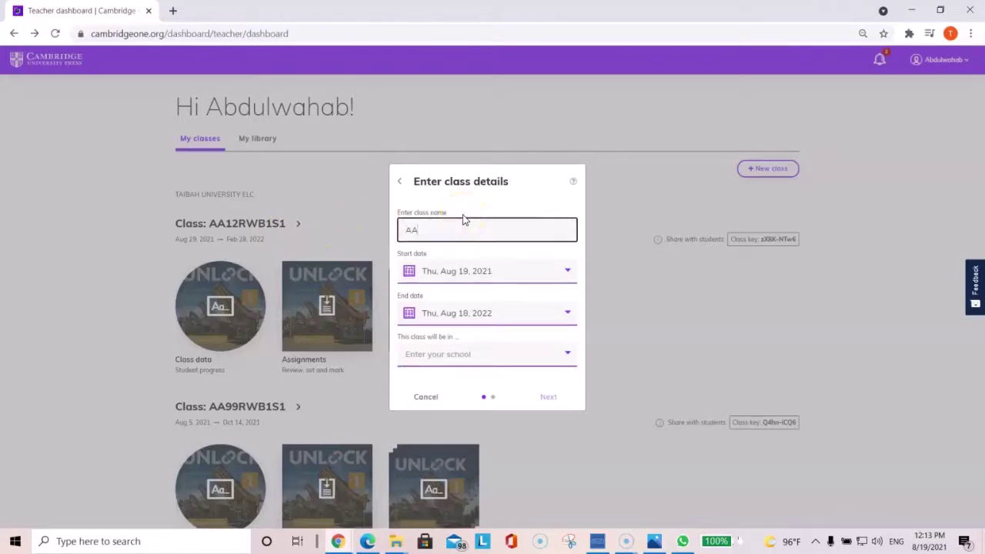
pyautogui.write('00')
pyautogui.write('9LS')
pyautogui.write('B1S1')
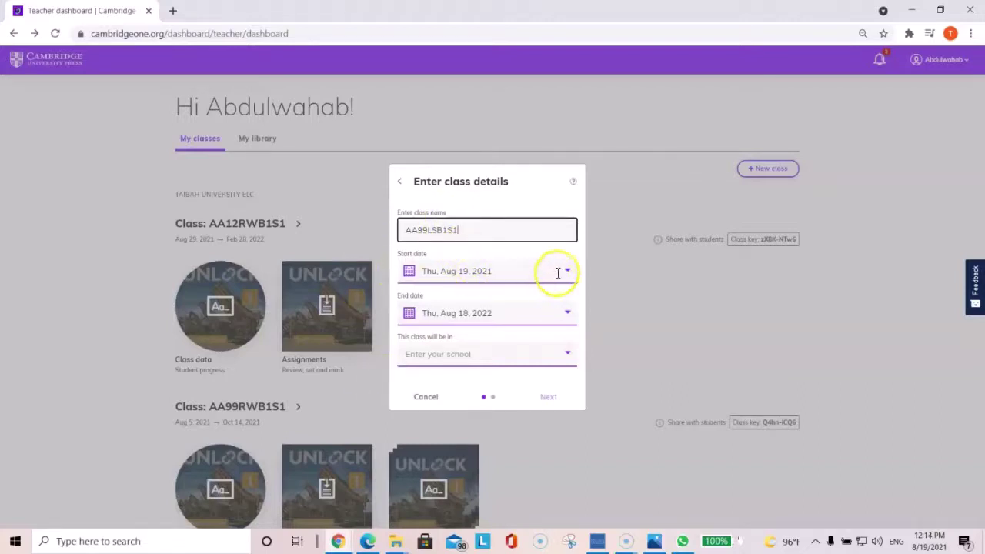
# Step: Set the class end date to Jan 8, 2023 and choose Add a school from the school list
pyautogui.click(570, 314)
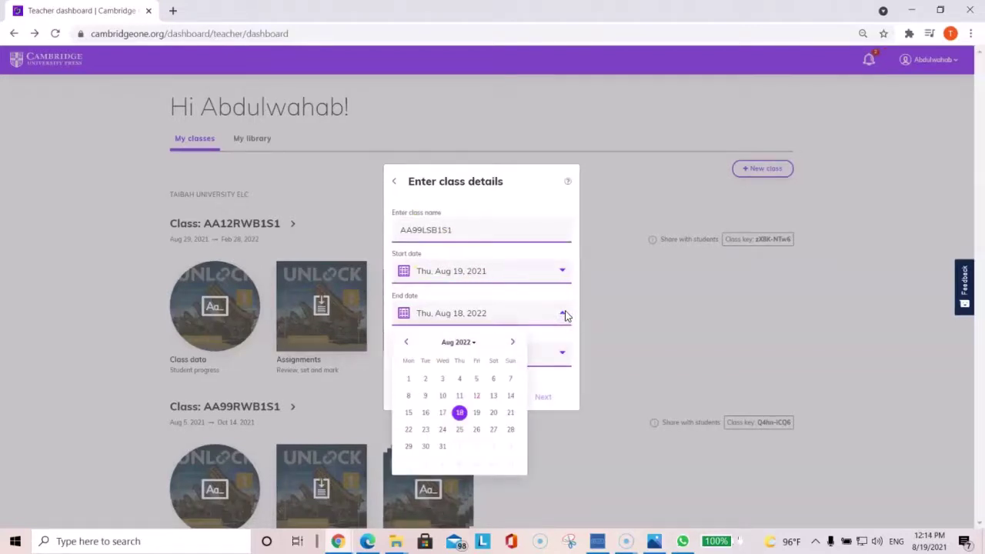
pyautogui.click(565, 314)
pyautogui.click(563, 313)
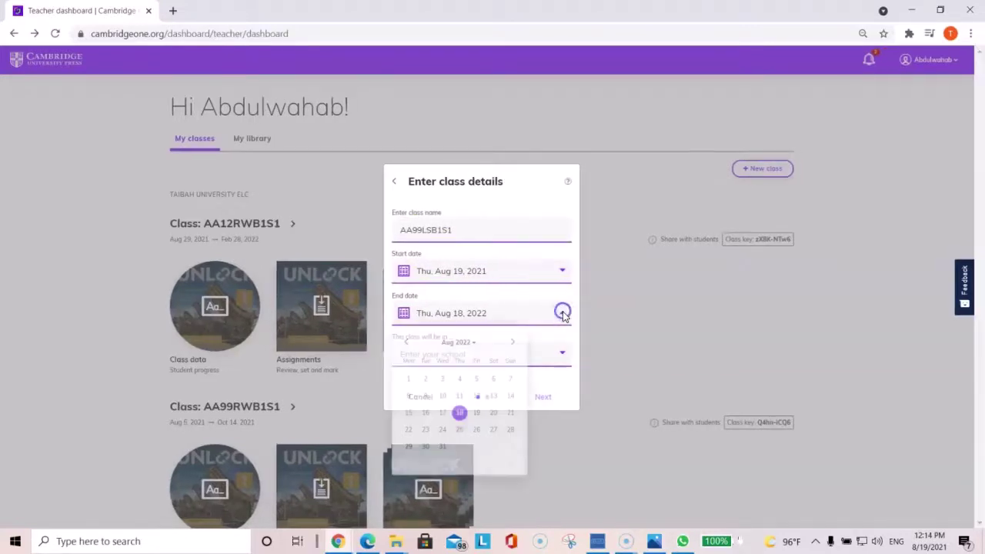
pyautogui.click(515, 343)
pyautogui.click(515, 343)
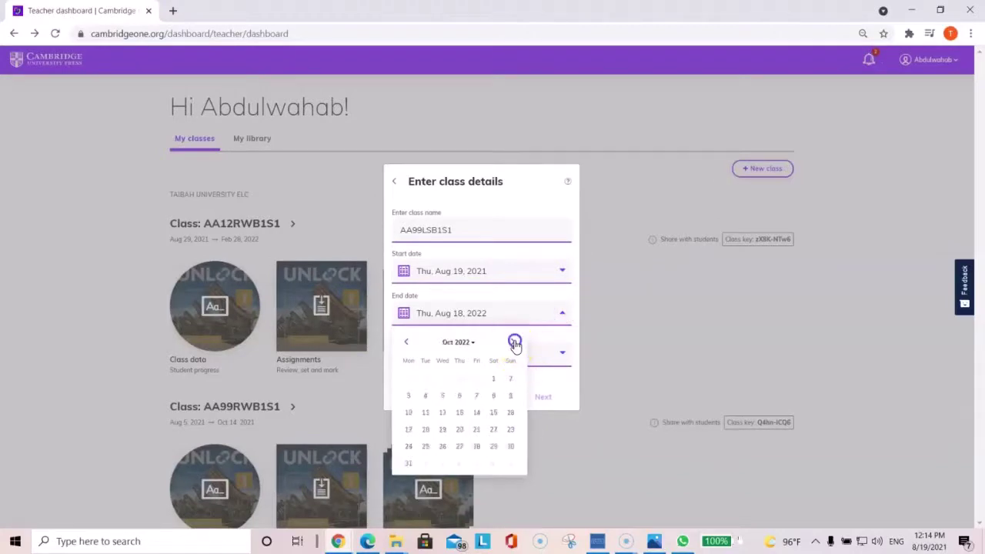
pyautogui.click(514, 343)
pyautogui.click(514, 343)
pyautogui.click(514, 343)
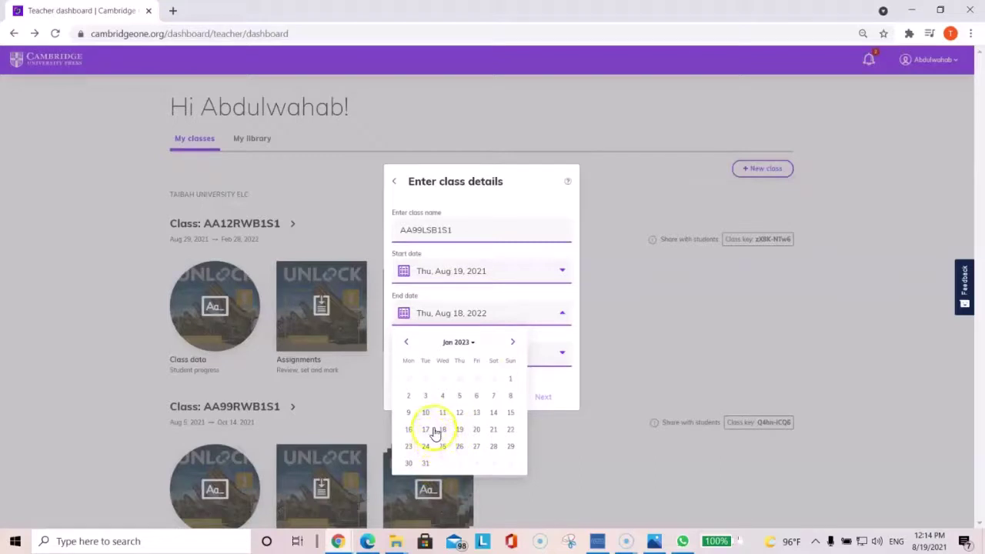
pyautogui.click(512, 398)
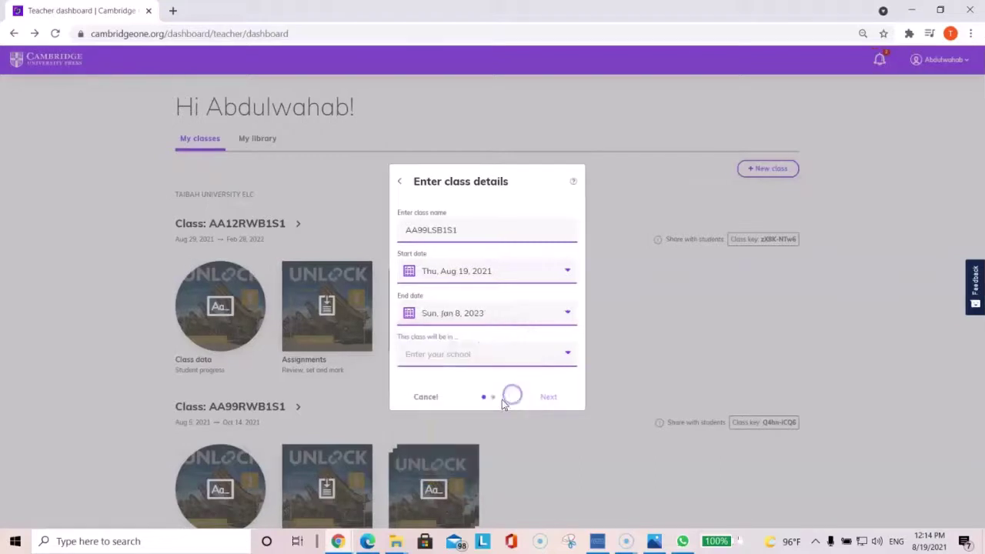
pyautogui.click(442, 354)
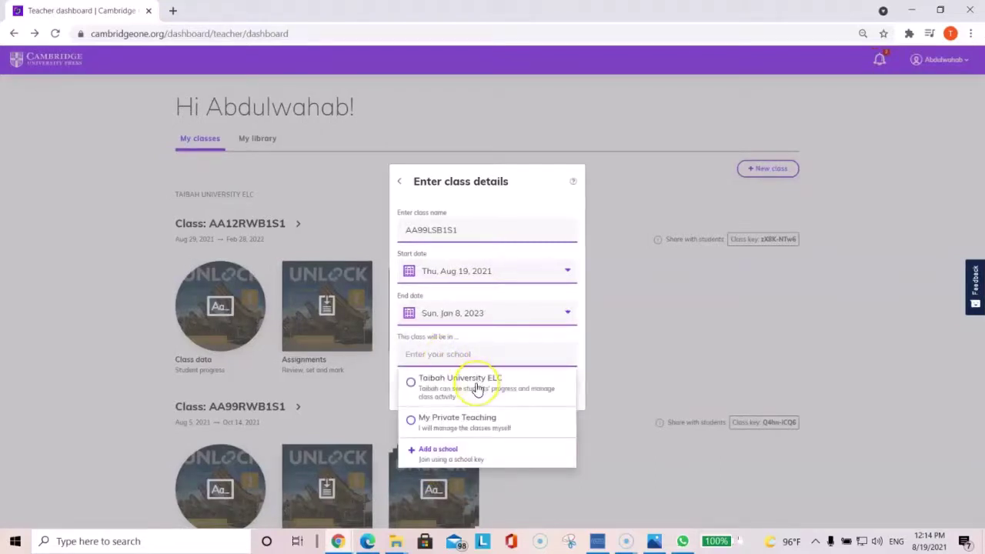
pyautogui.click(425, 456)
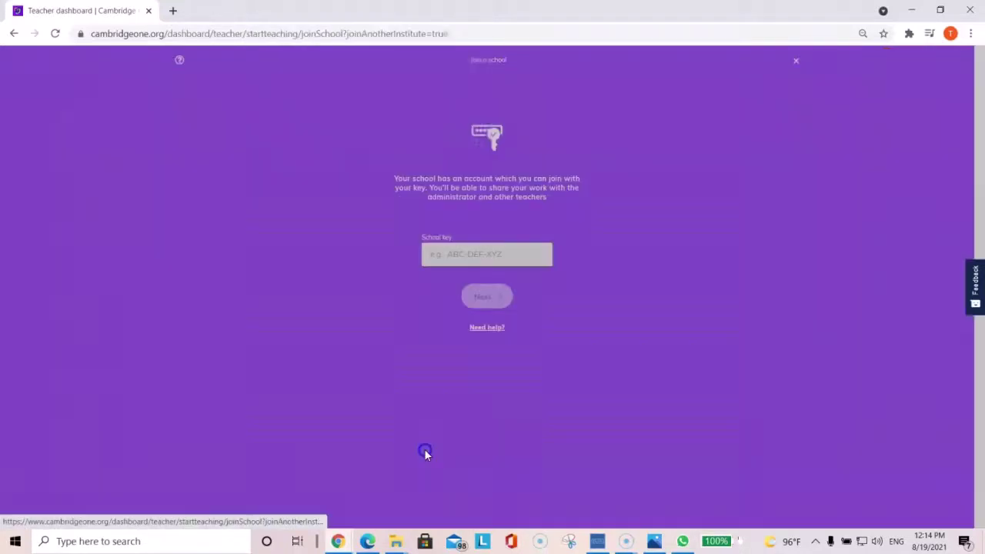
# Step: Paste the copied school key into the School key field and submit it
pyautogui.click(472, 255)
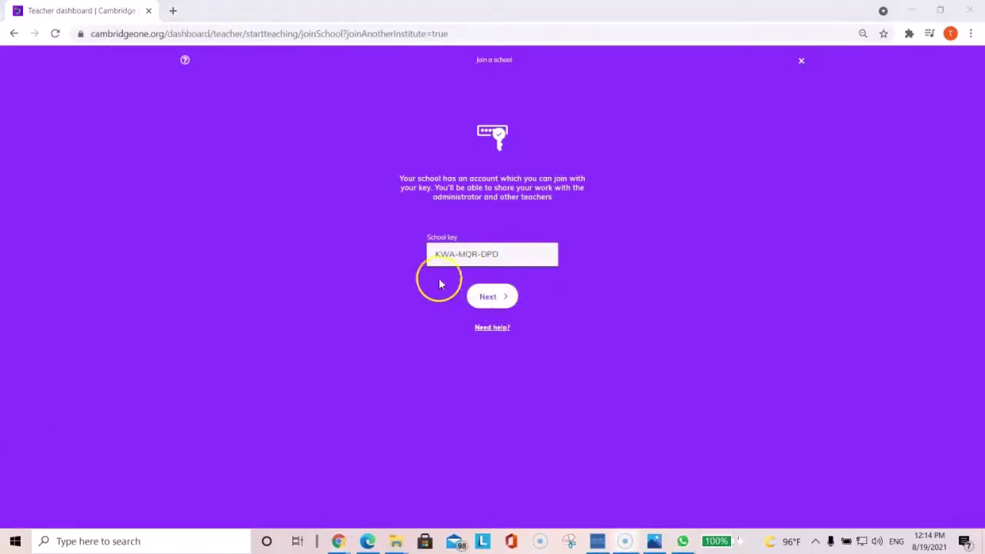
pyautogui.click(494, 300)
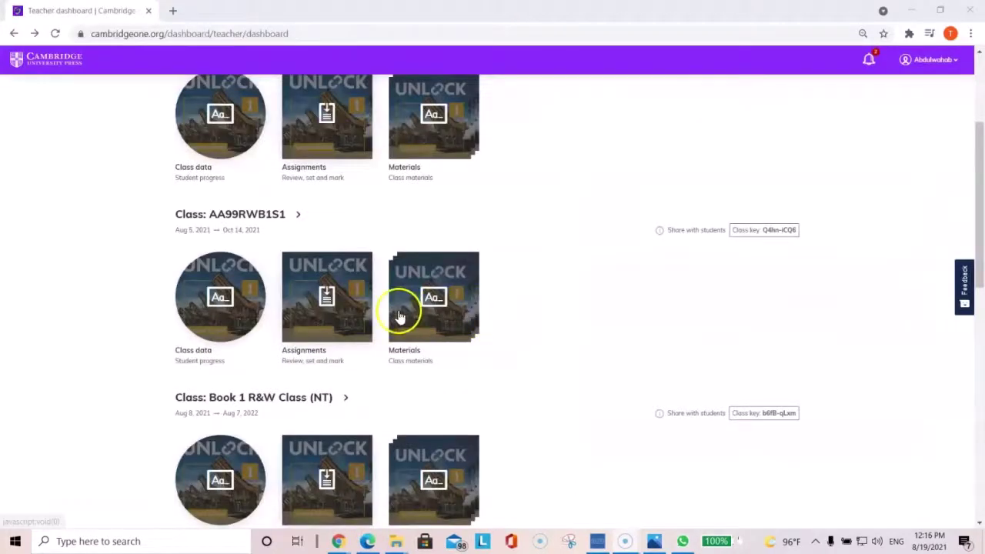
# Step: Browse the class list and open the Class data tile for class AA99RWB1S1
pyautogui.scroll(2, 378, 279)
pyautogui.scroll(-2, 374, 274)
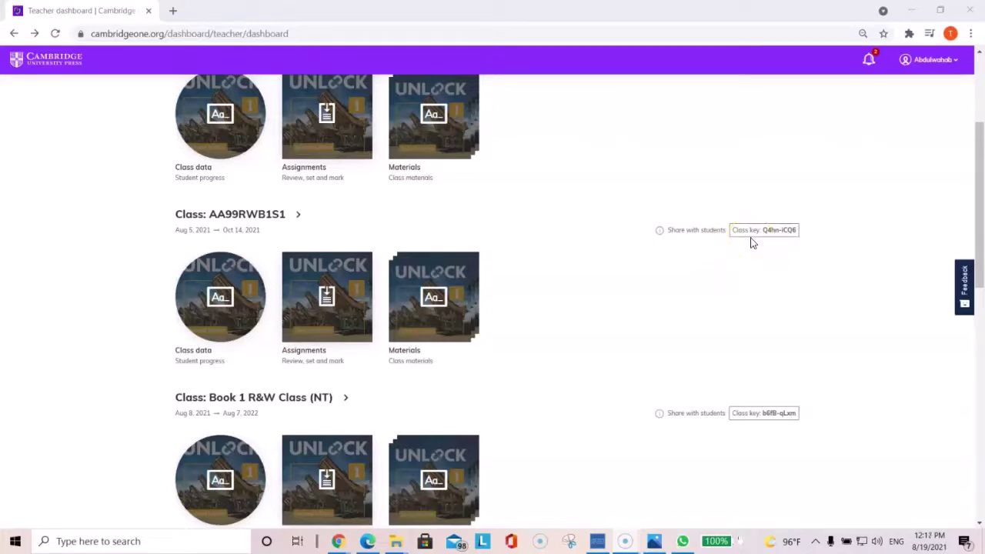
pyautogui.click(221, 303)
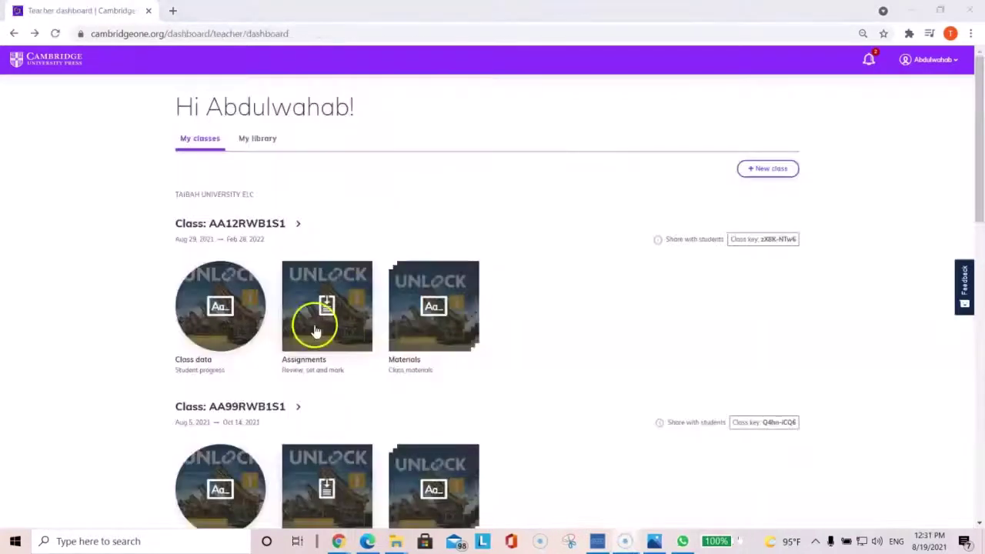
pyautogui.scroll(-2, 375, 298)
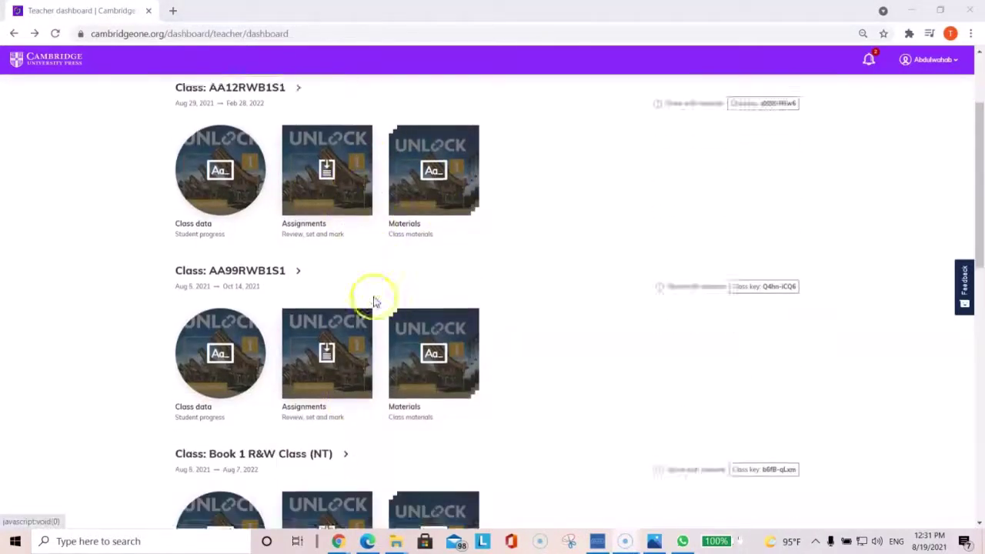
pyautogui.scroll(2, 354, 308)
pyautogui.scroll(-1, 315, 374)
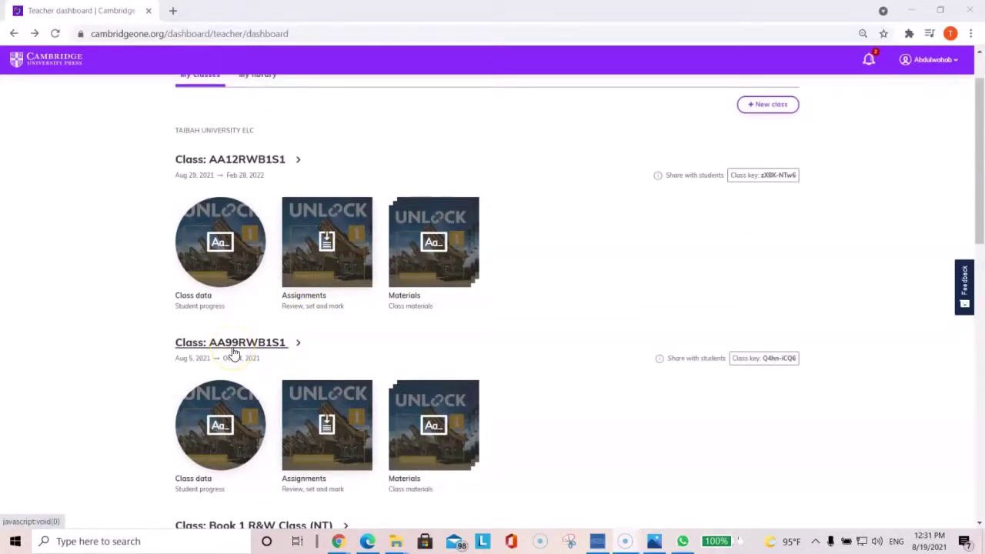
pyautogui.scroll(-2, 231, 381)
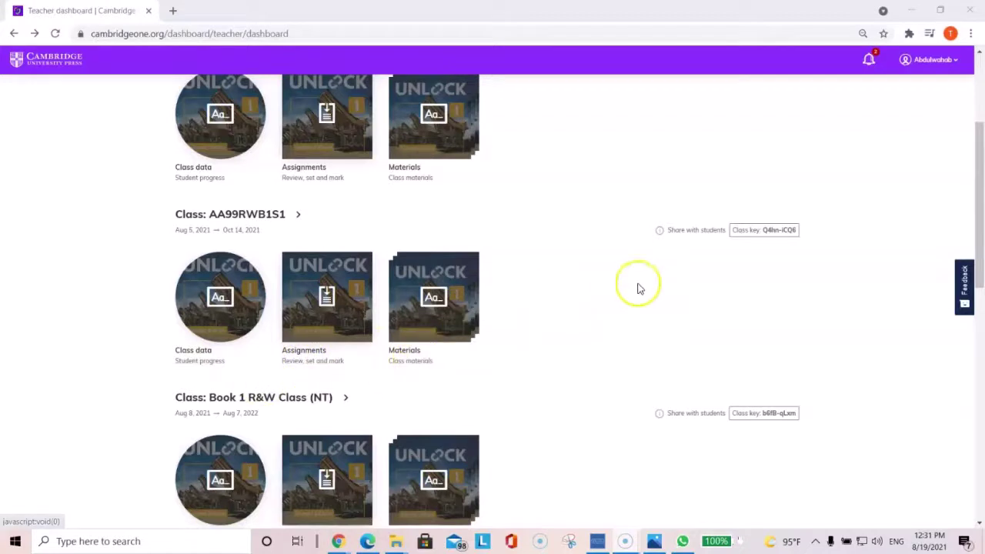
pyautogui.click(789, 233)
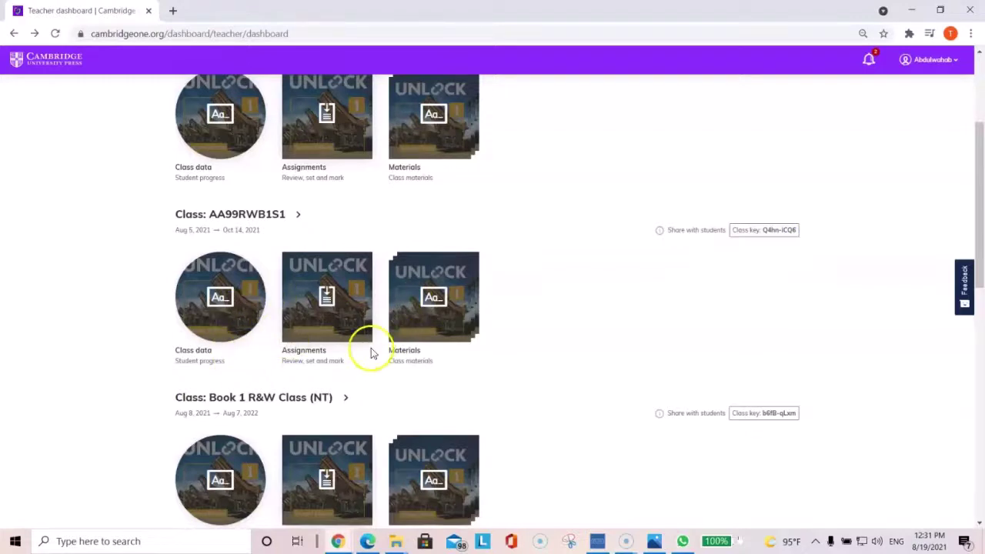
pyautogui.click(221, 308)
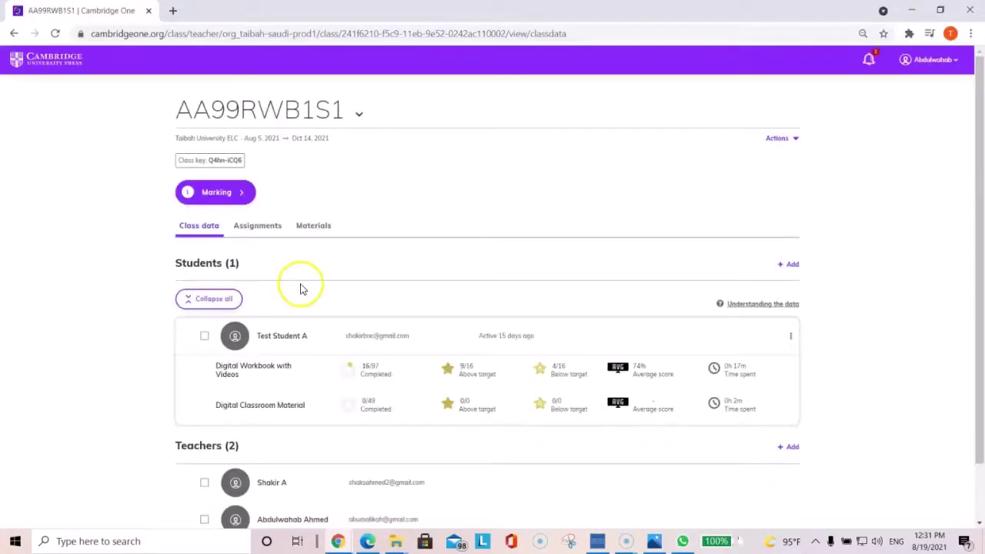
pyautogui.scroll(-1, 301, 288)
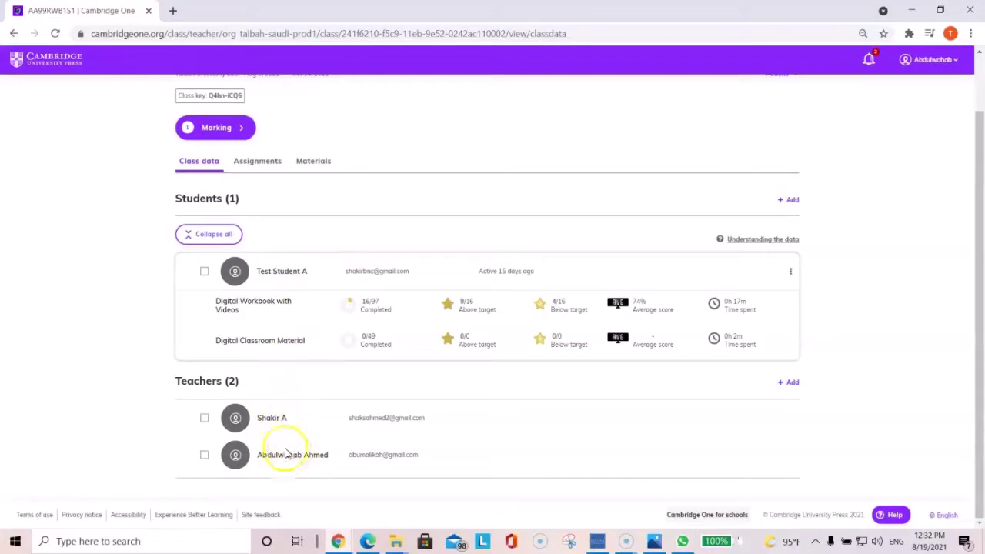
pyautogui.scroll(1, 333, 418)
pyautogui.scroll(-1, 326, 372)
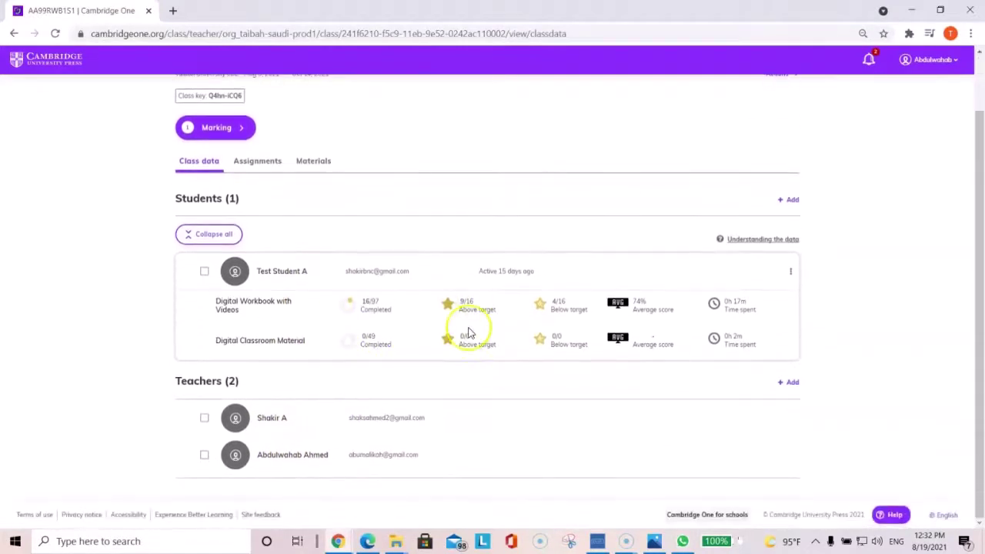
pyautogui.scroll(1, 439, 336)
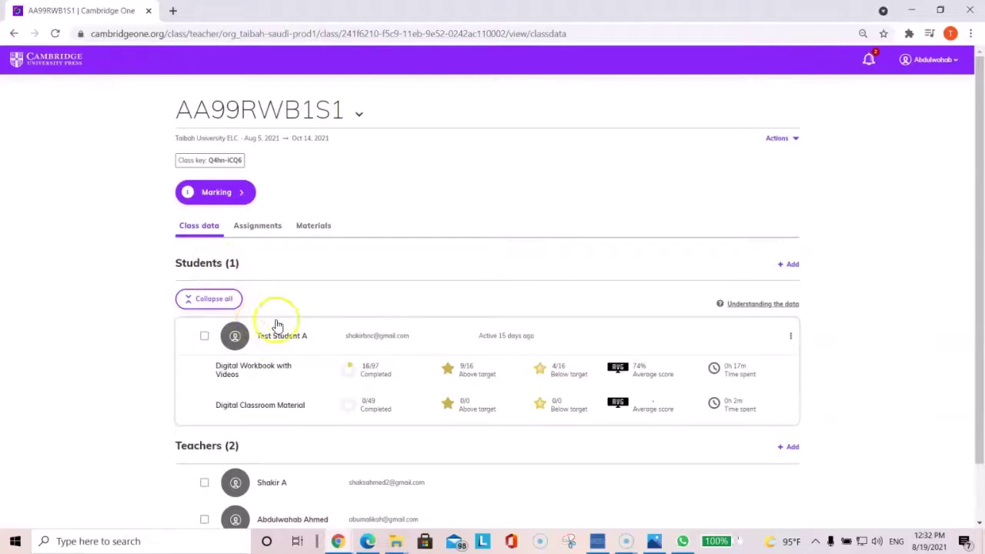
# Step: Go back to the dashboard and review classes AA12RWB1S1, AA99RWB1S1 and Book 1 R&W Class (NT)
pyautogui.click(15, 35)
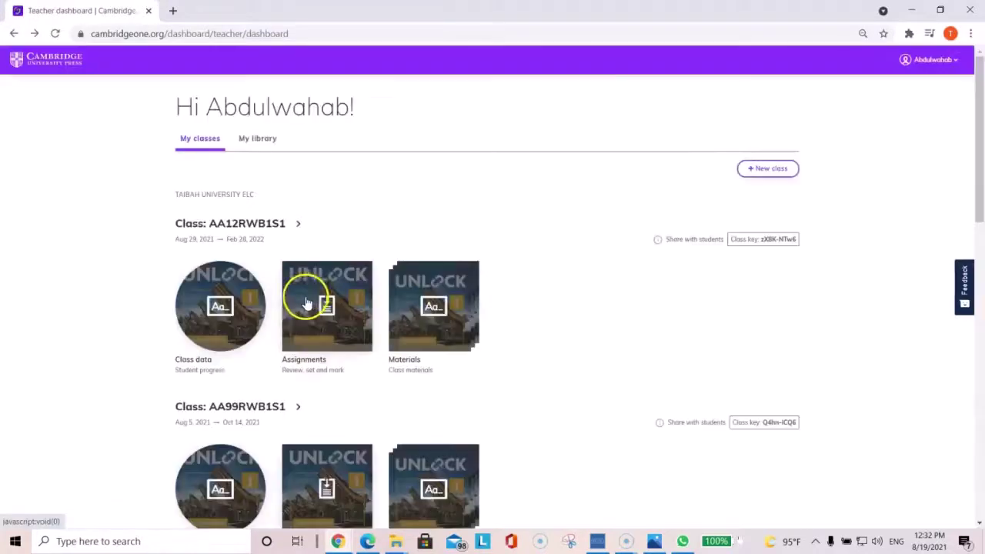
pyautogui.scroll(-2, 290, 360)
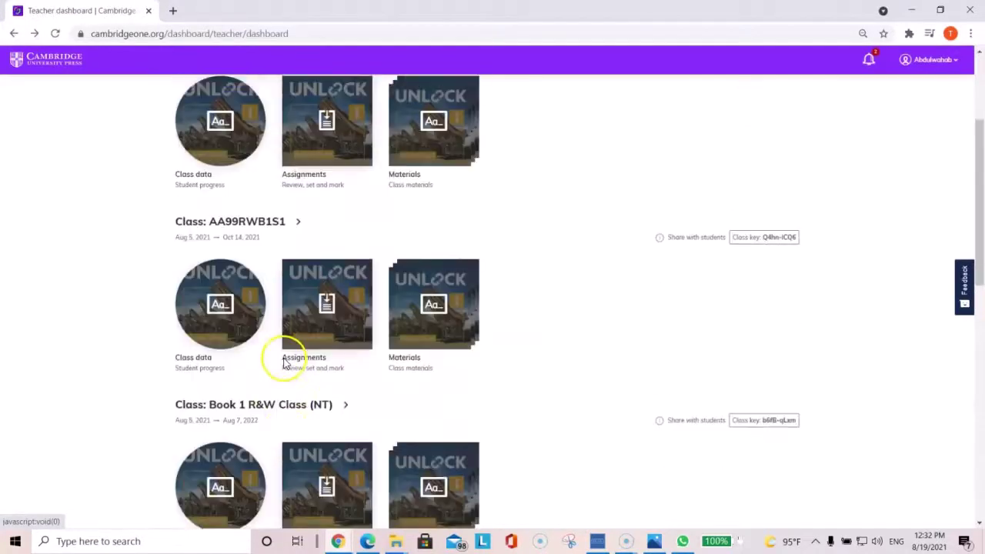
pyautogui.scroll(3, 287, 359)
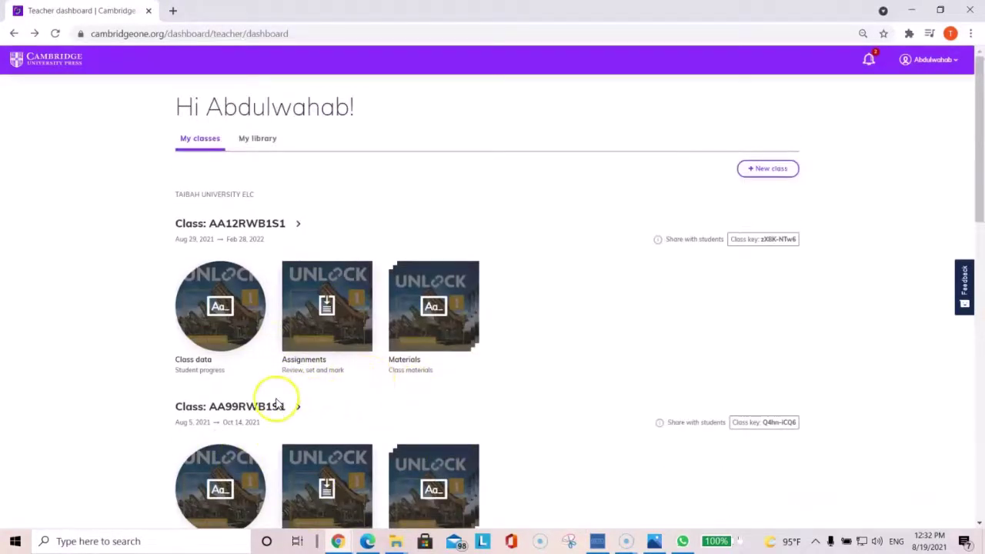
pyautogui.scroll(-1, 286, 395)
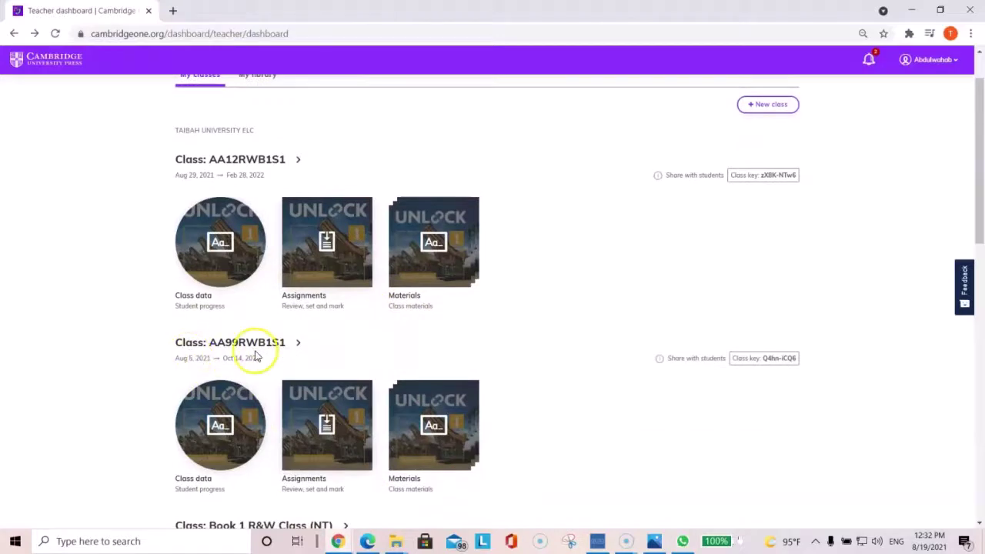
# Step: Start a new class named AA99LSB1S1 from the suggestion and assign it to Taibah University ELC
pyautogui.click(758, 105)
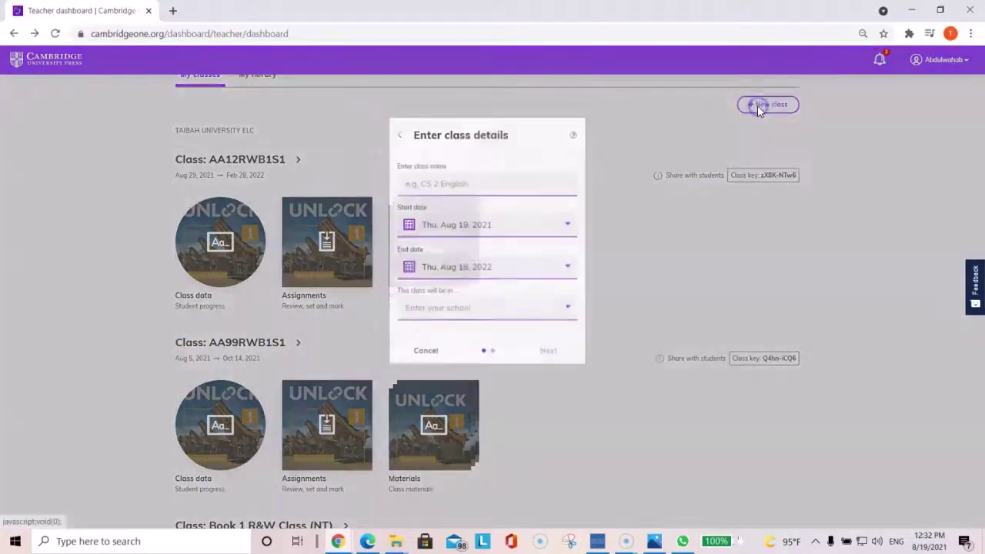
pyautogui.click(454, 229)
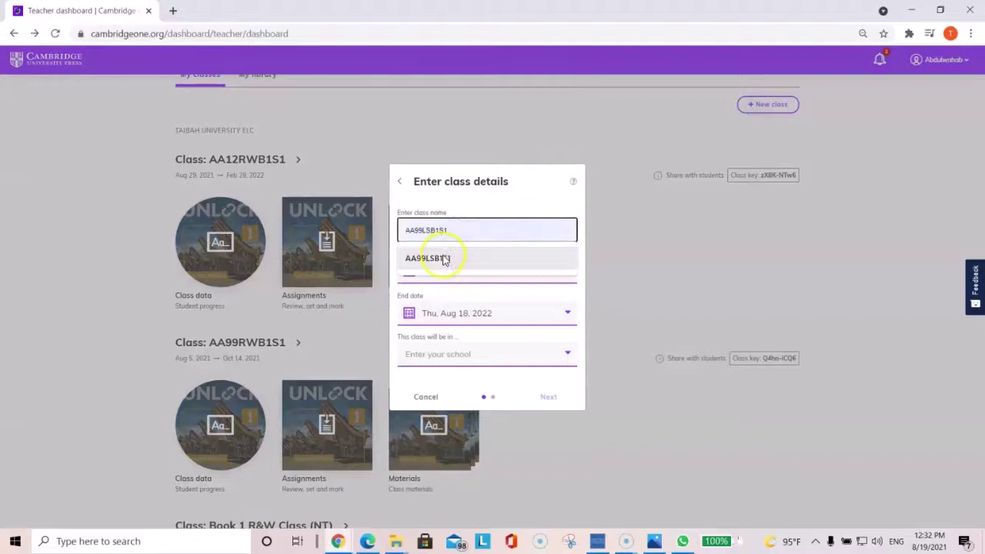
pyautogui.click(443, 258)
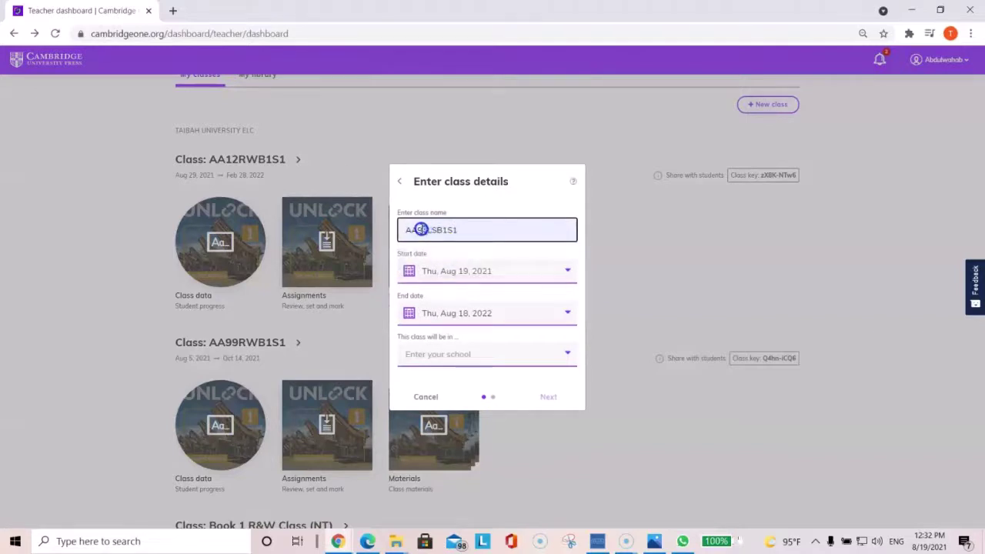
pyautogui.click(459, 358)
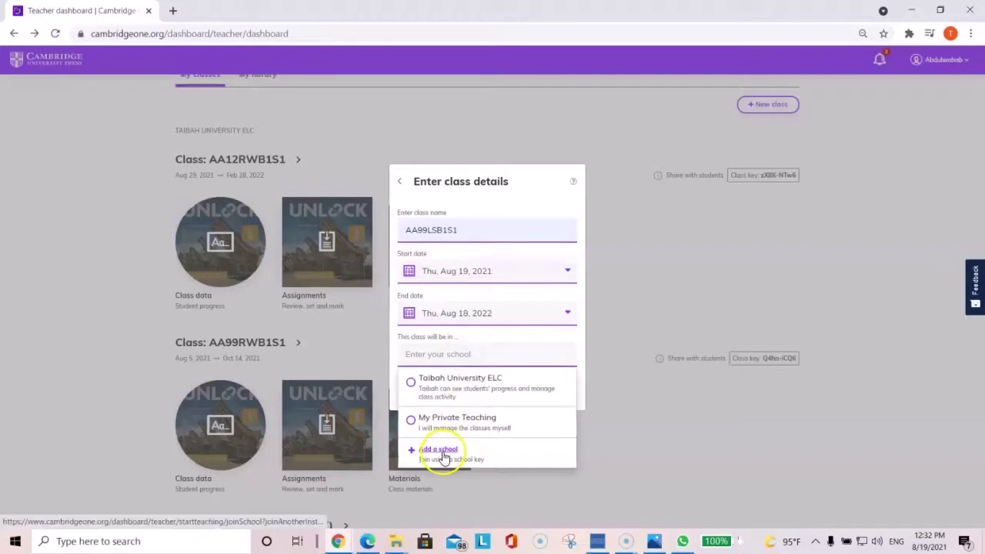
pyautogui.click(582, 293)
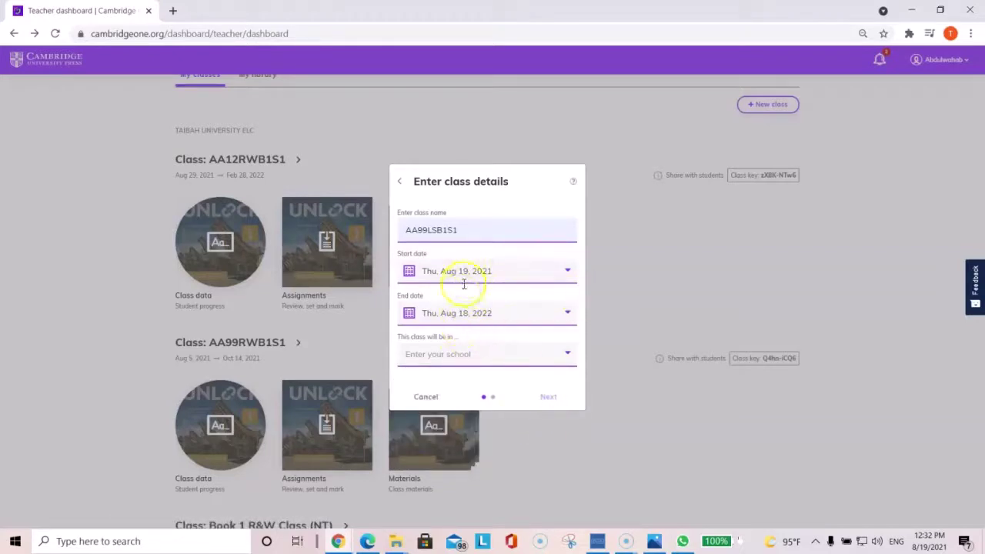
pyautogui.click(434, 351)
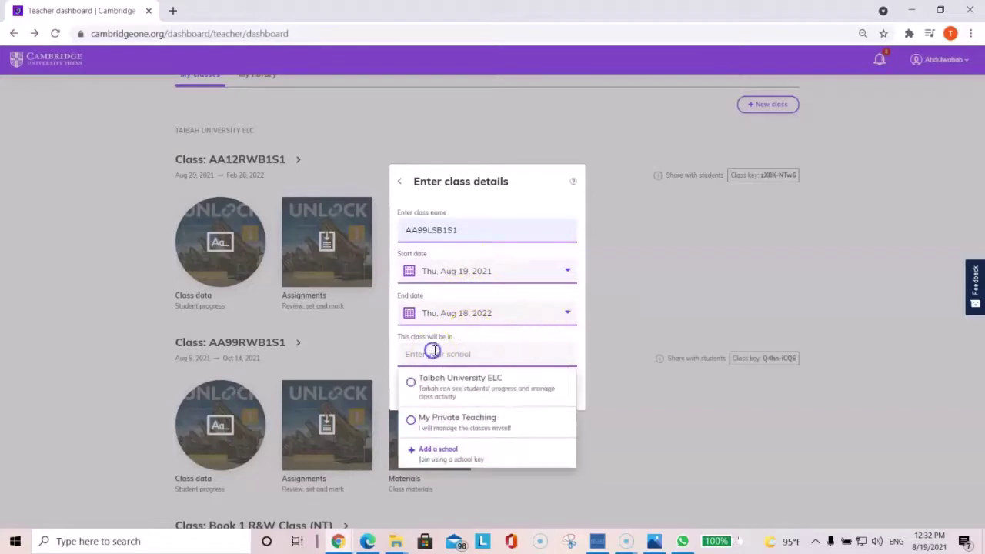
pyautogui.click(449, 393)
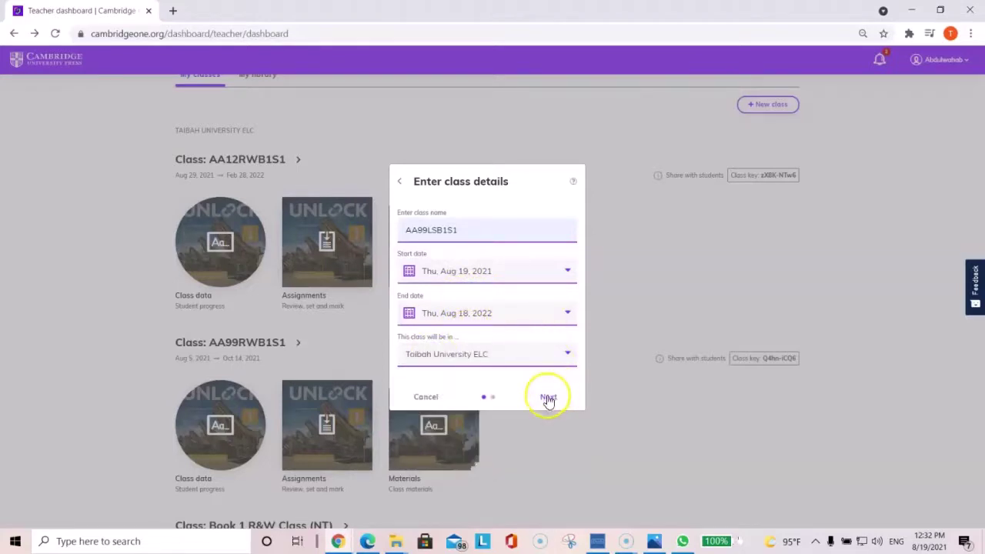
# Step: Insert an 8 into the class name after AA99 and confirm the class details
pyautogui.click(429, 231)
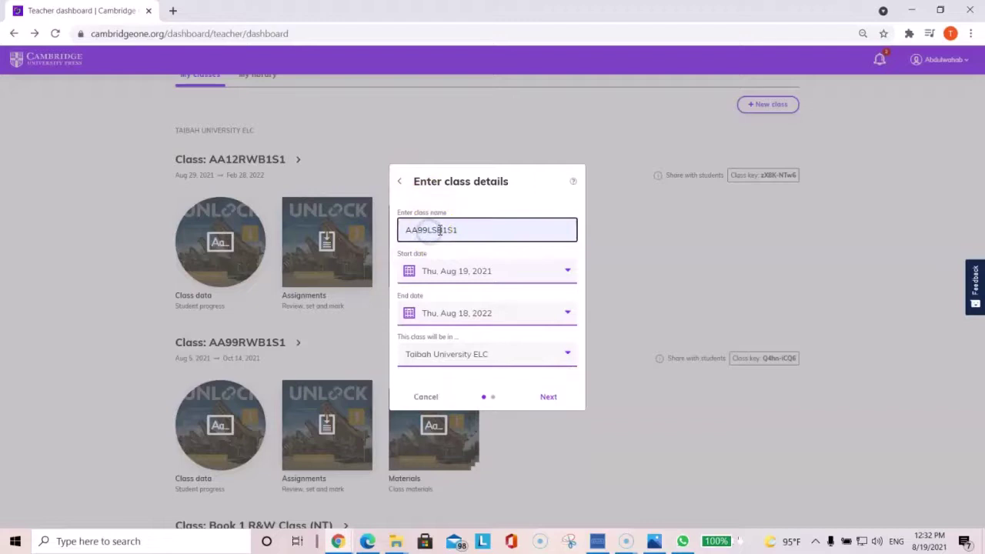
pyautogui.write('8')
pyautogui.click(553, 397)
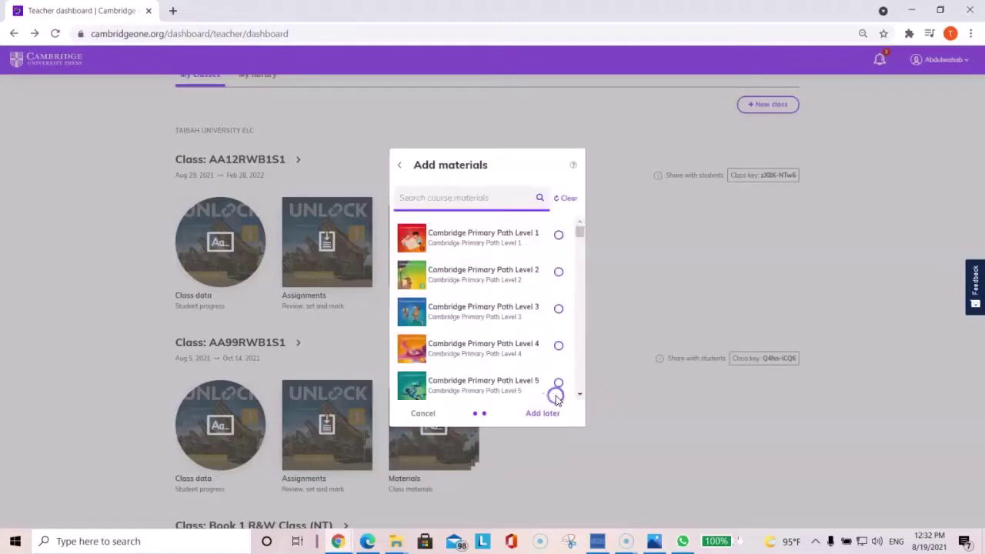
# Step: Search 'unlo', select Unlock Listening, Speaking & Critical Thinking 1, and add it to create the class
pyautogui.click(443, 200)
pyautogui.write('unlc')
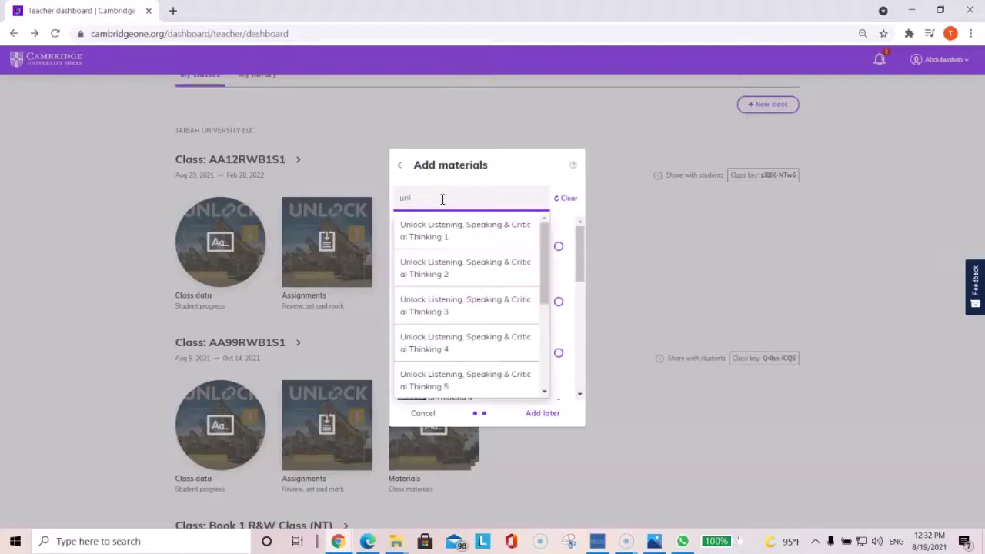
pyautogui.press('BackSpace')
pyautogui.press('BackSpace')
pyautogui.press('BackSpace')
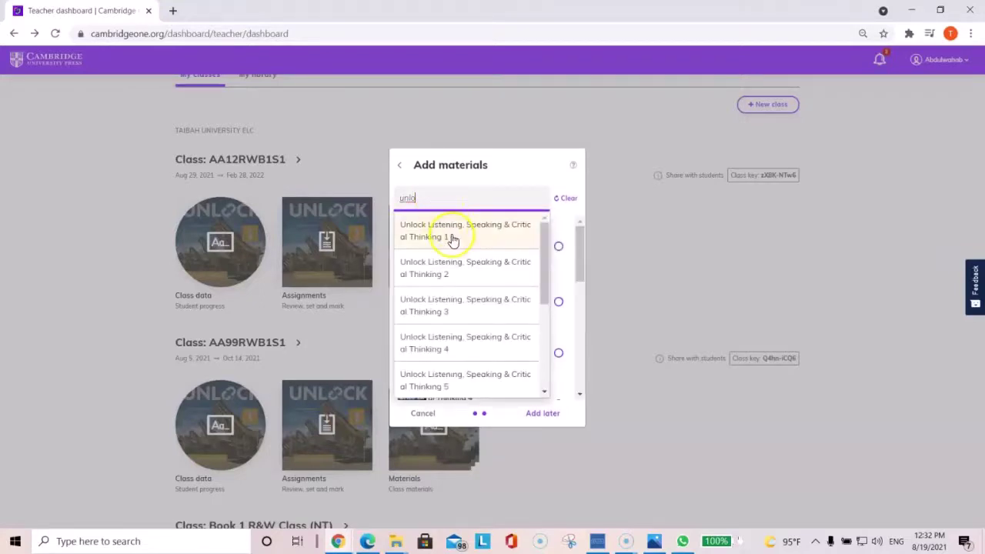
pyautogui.scroll(-2, 471, 368)
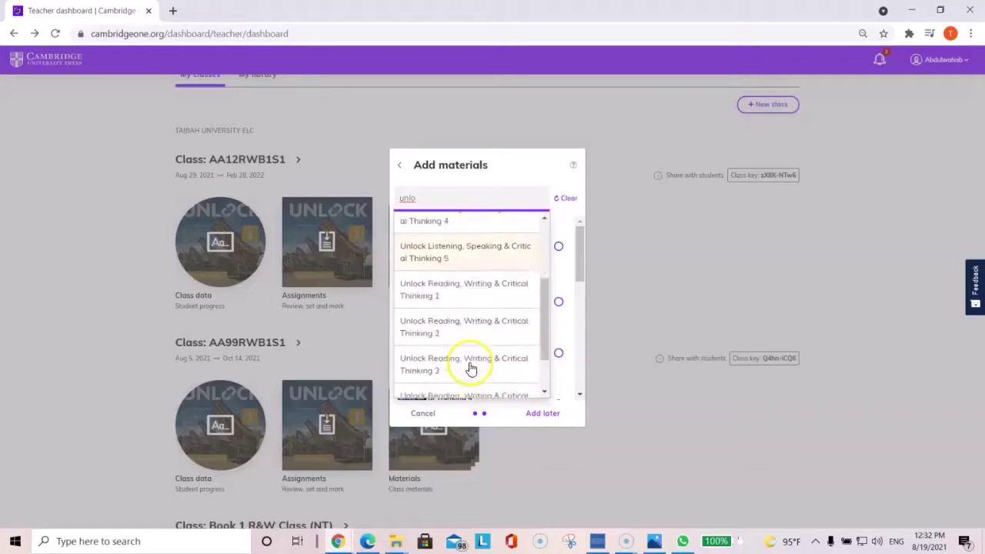
pyautogui.scroll(4, 471, 369)
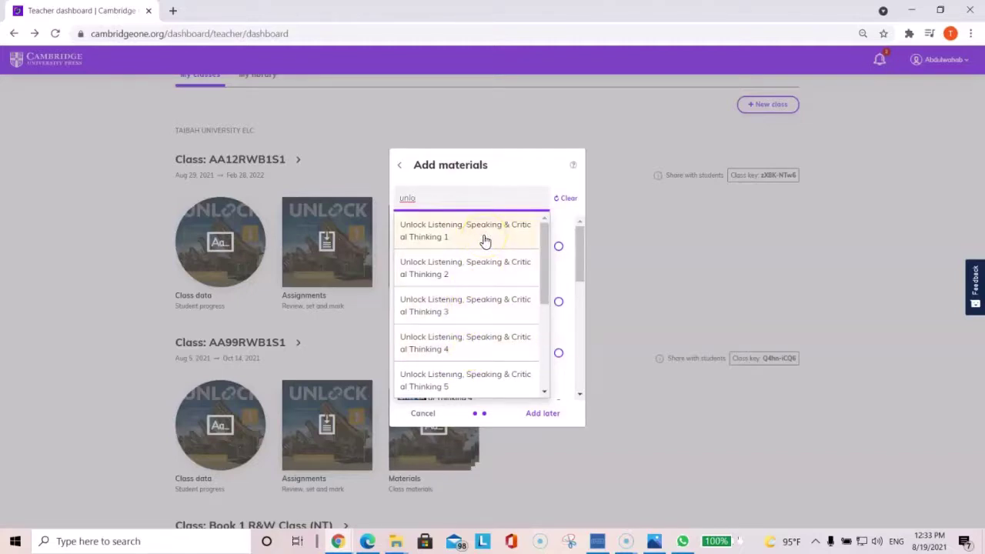
pyautogui.scroll(-5, 483, 240)
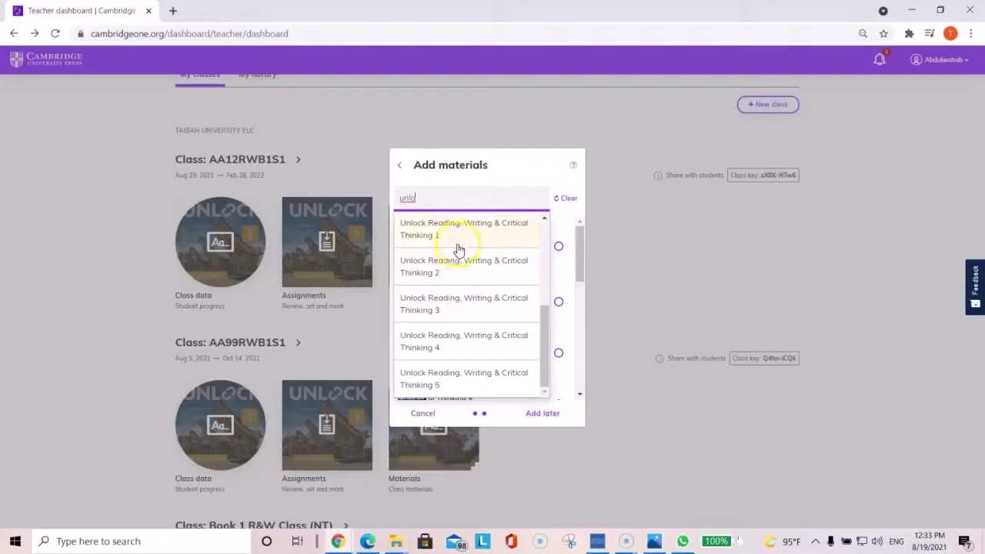
pyautogui.scroll(5, 458, 248)
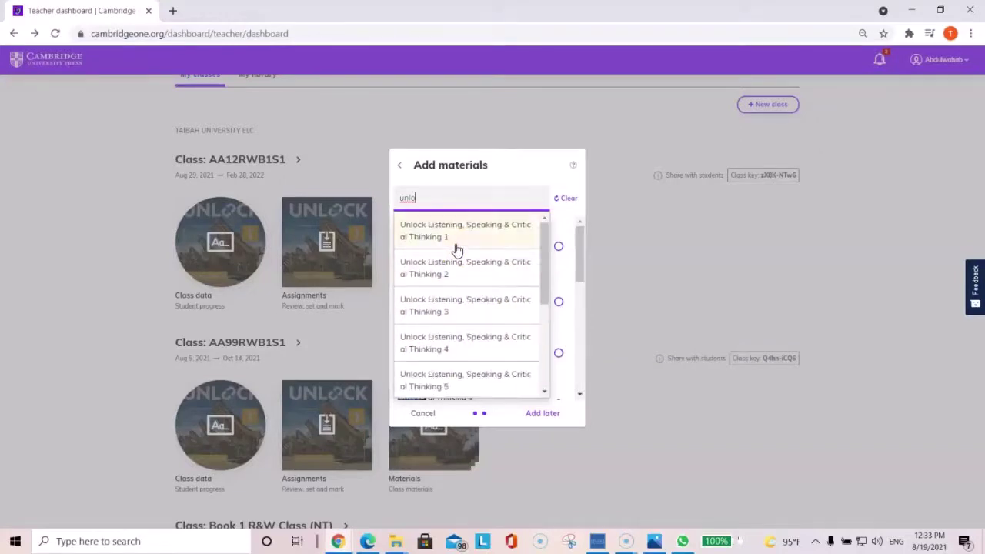
pyautogui.click(457, 237)
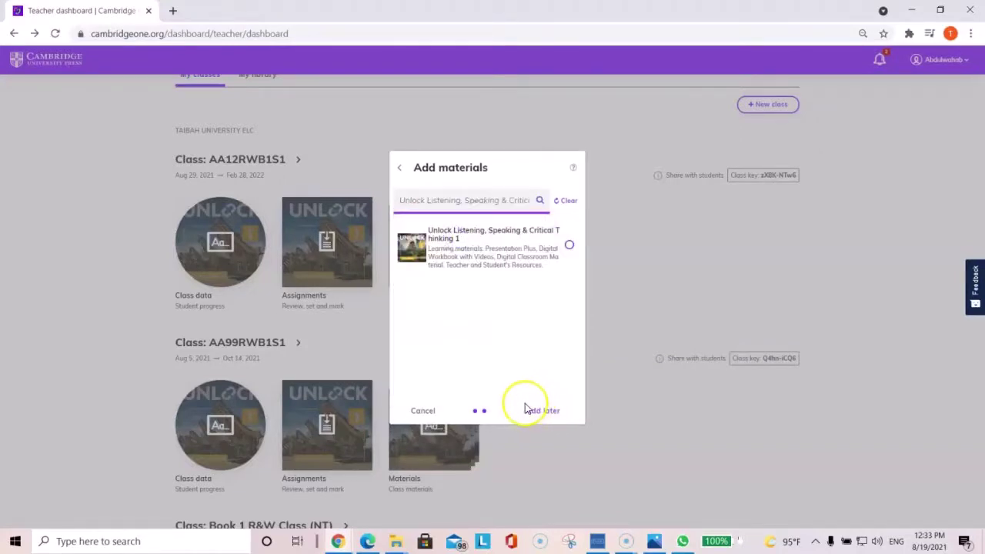
pyautogui.click(570, 246)
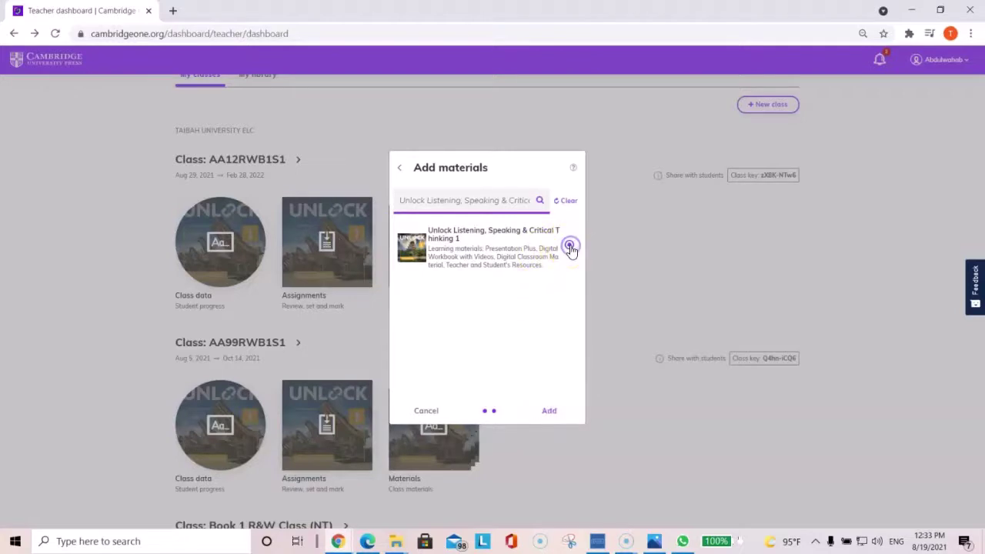
pyautogui.click(551, 413)
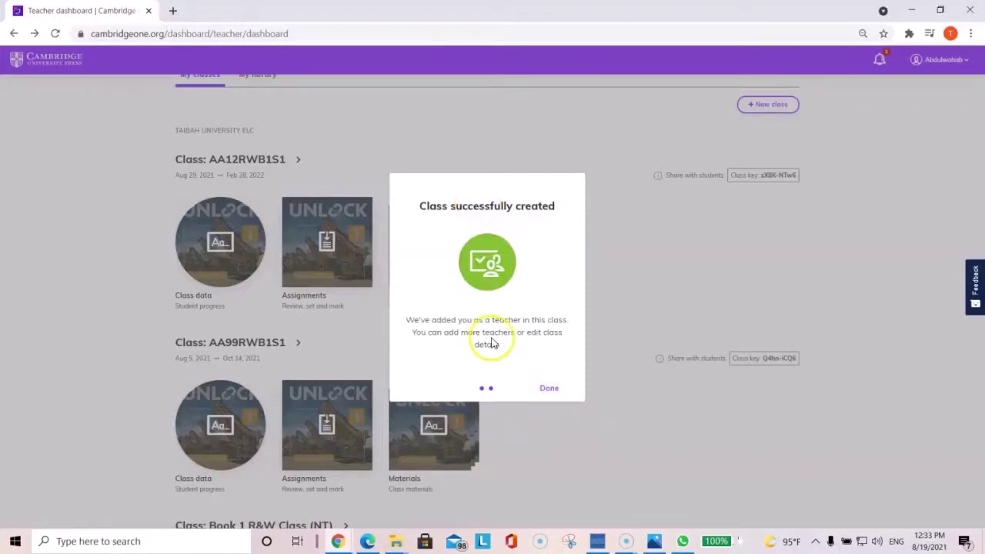
# Step: Close the 'Class successfully created' message and locate class AA999LSB1S1 (Aug 19, 2021–Aug 18, 2022) on the dashboard
pyautogui.click(550, 389)
pyautogui.scroll(-10, 285, 335)
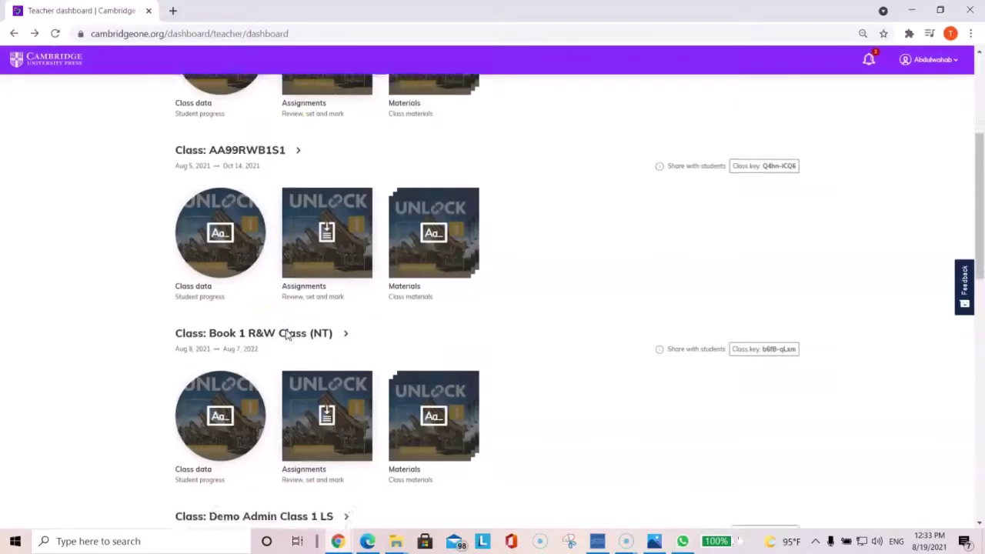
pyautogui.scroll(2, 273, 335)
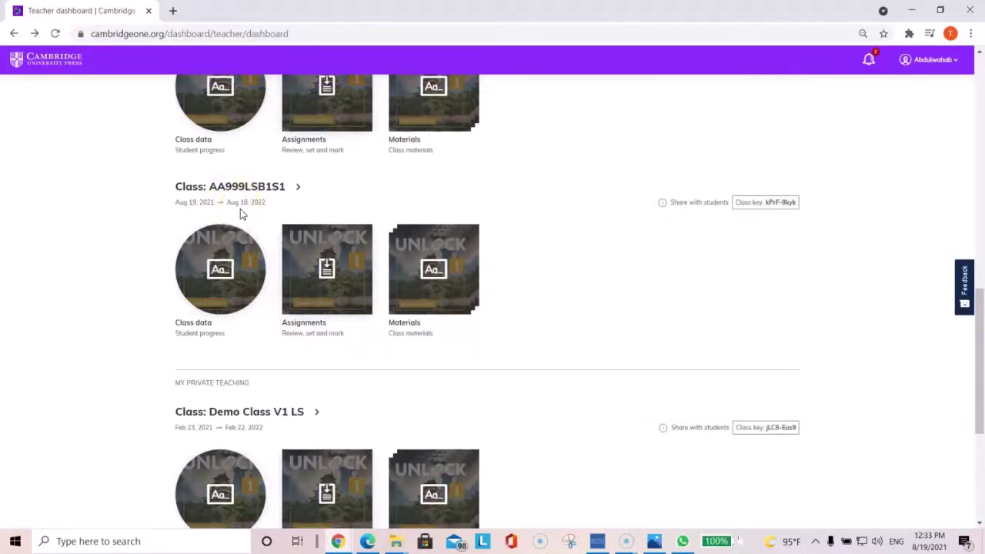
pyautogui.click(254, 225)
pyautogui.scroll(1, 256, 229)
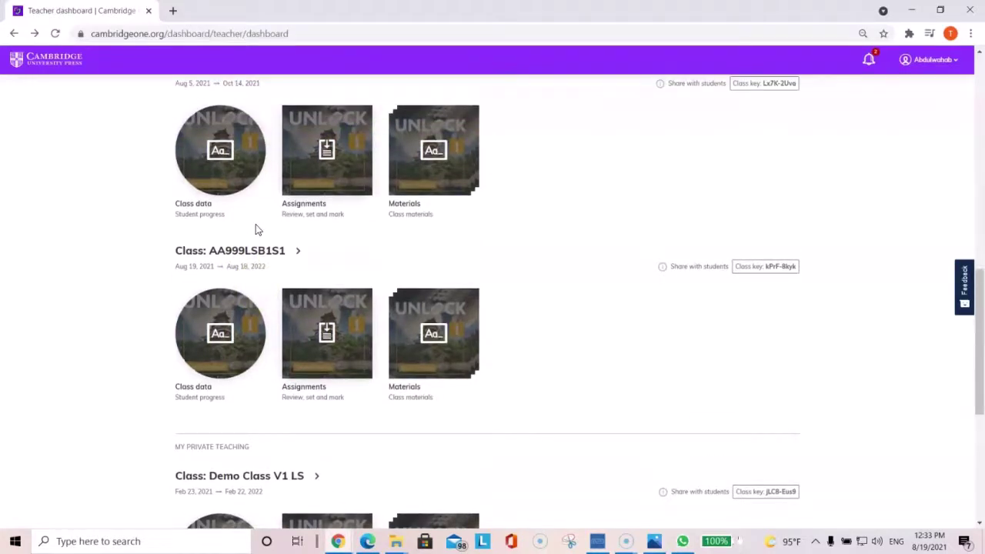